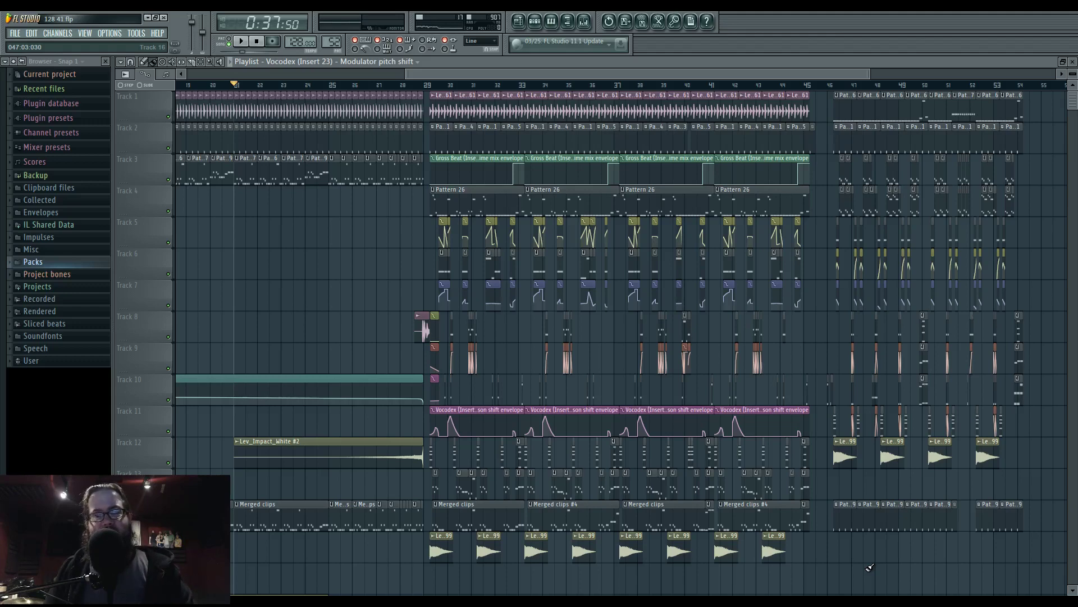
Briefly select and deselect the clips on tracks 5–7 from bar 29, then audition the arrangement
{"action": "left_click_drag", "start_coordinate": [431, 225], "coordinate": [1028, 312]}
{"action": "left_click", "coordinate": [355, 286]}
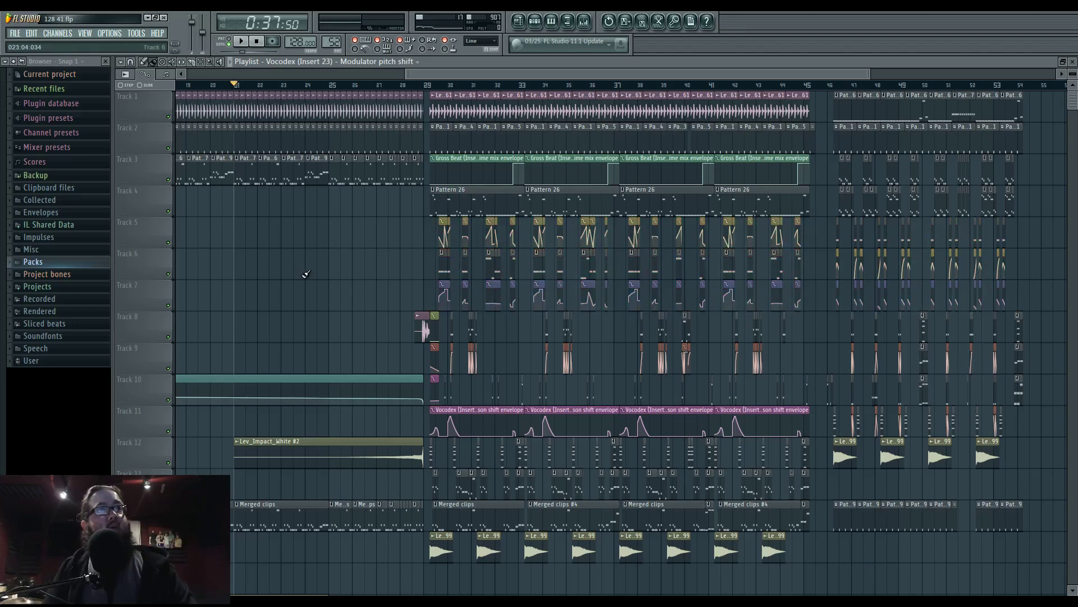
{"action": "key", "text": "space"}
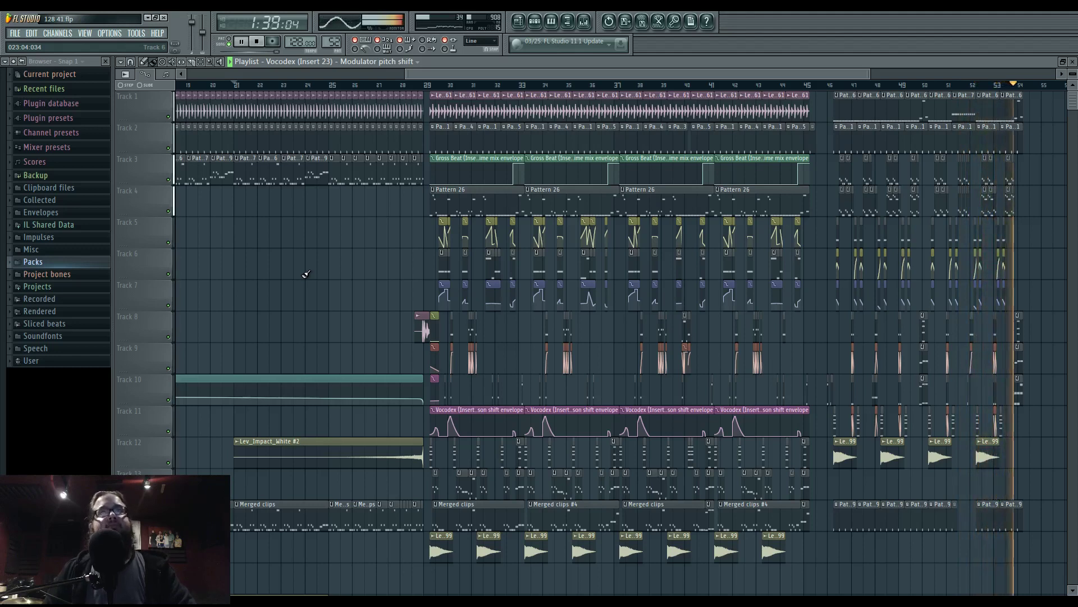
{"action": "key", "text": "space"}
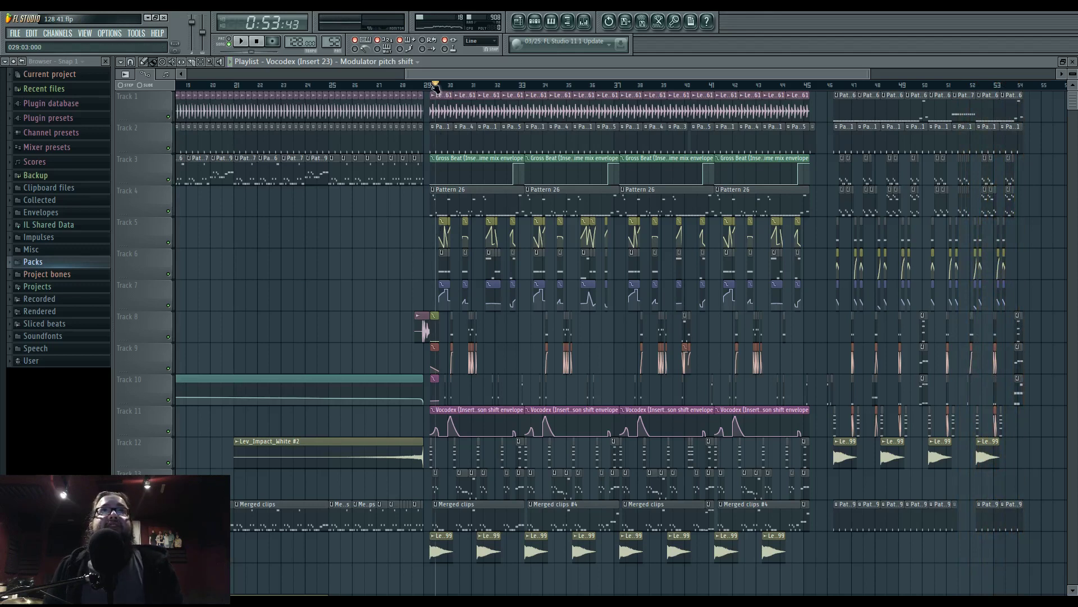
Play from around bar 46 on the zoomed playlist, then show the mixer and stop playback
{"action": "left_click", "coordinate": [584, 21]}
{"action": "key", "text": "space"}
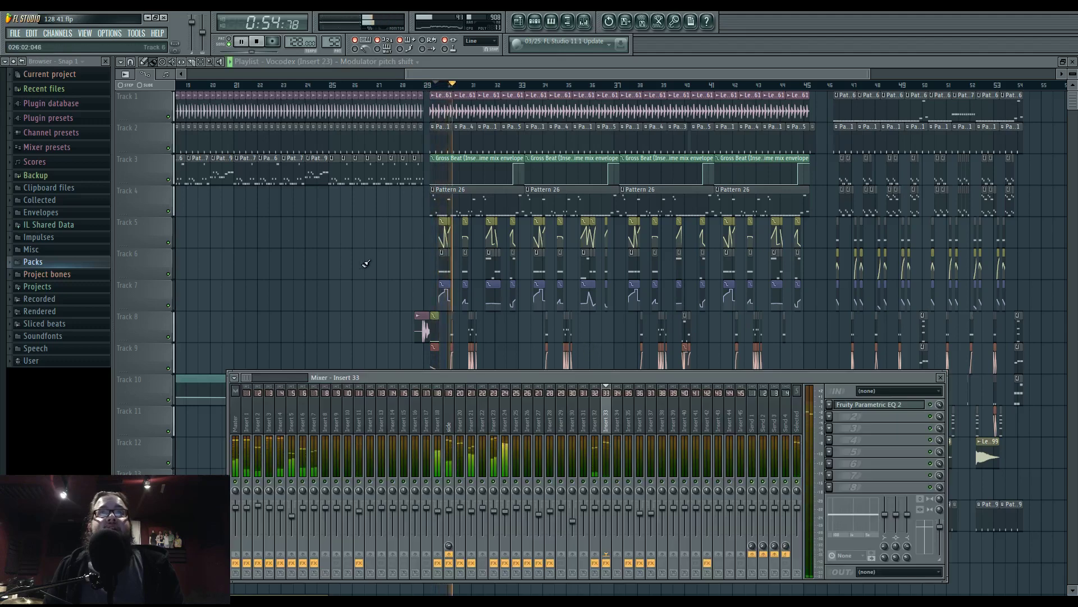
{"action": "key", "text": "F9"}
{"action": "scroll", "coordinate": [369, 258], "scroll_direction": "up", "scroll_amount": 5}
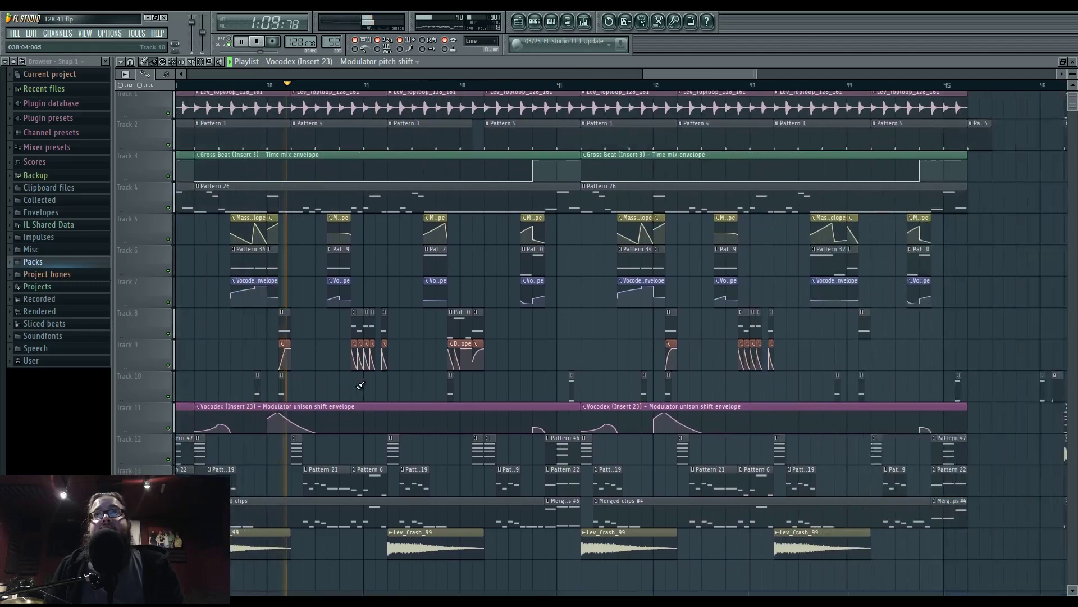
{"action": "scroll", "coordinate": [646, 307], "scroll_direction": "down", "scroll_amount": 3}
{"action": "left_click", "coordinate": [667, 84]}
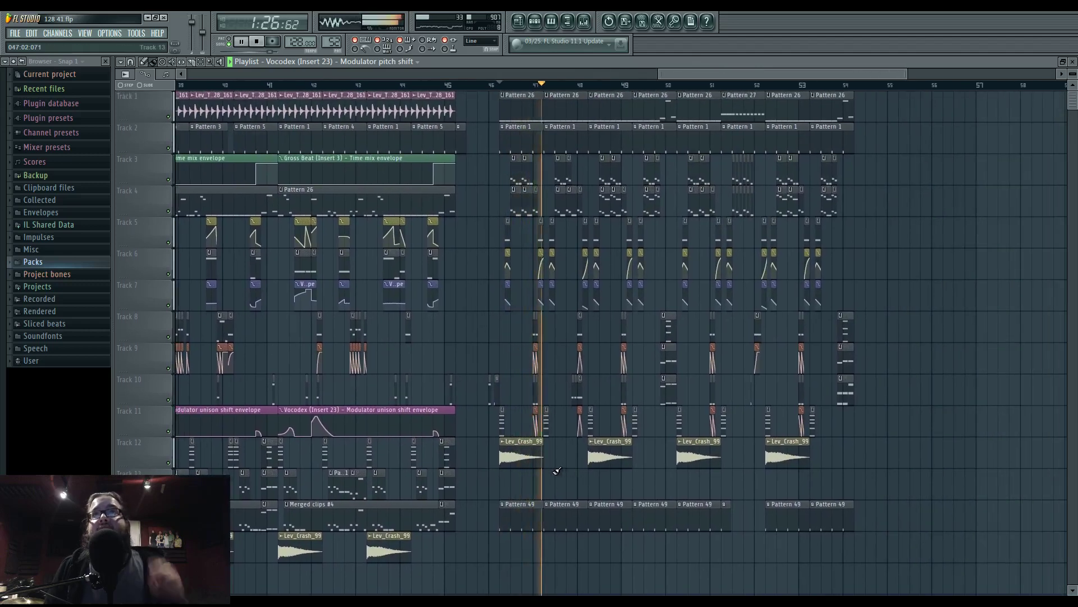
{"action": "left_click", "coordinate": [585, 21]}
{"action": "key", "text": "space"}
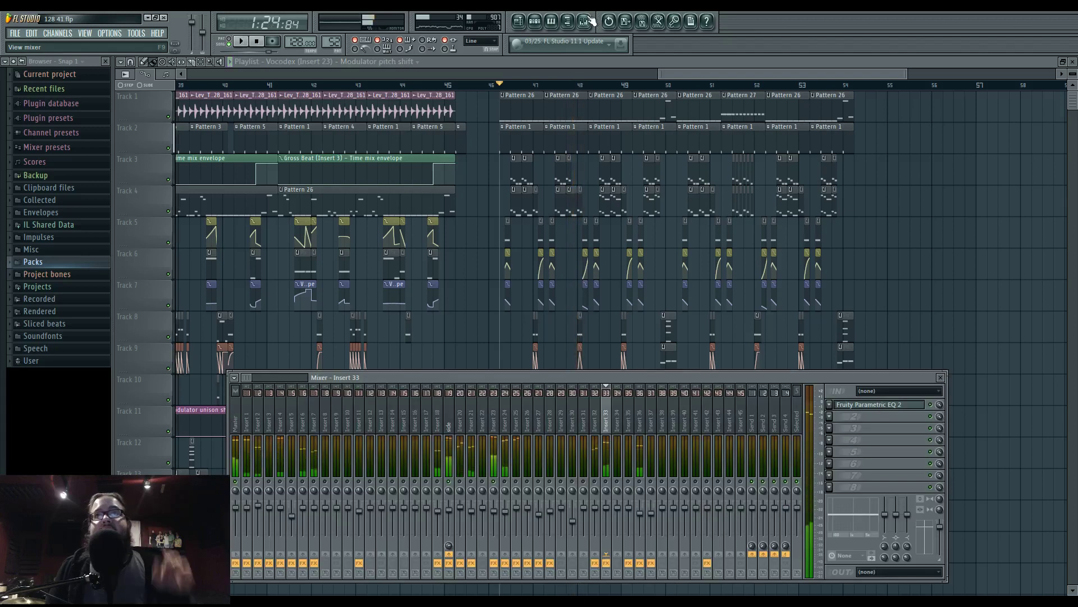
Select Insert 23, open Vocodex, and replace the Patcher in slot 2 with +phasemash
{"action": "left_click", "coordinate": [494, 427]}
{"action": "left_click", "coordinate": [869, 405]}
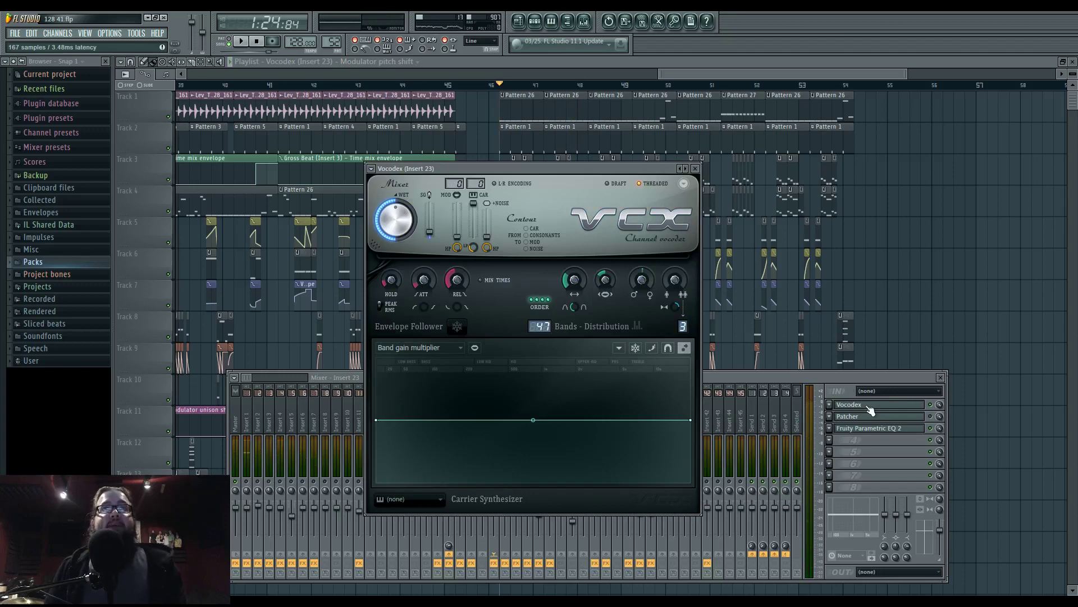
{"action": "left_click", "coordinate": [844, 421]}
{"action": "mouse_move", "coordinate": [848, 371]}
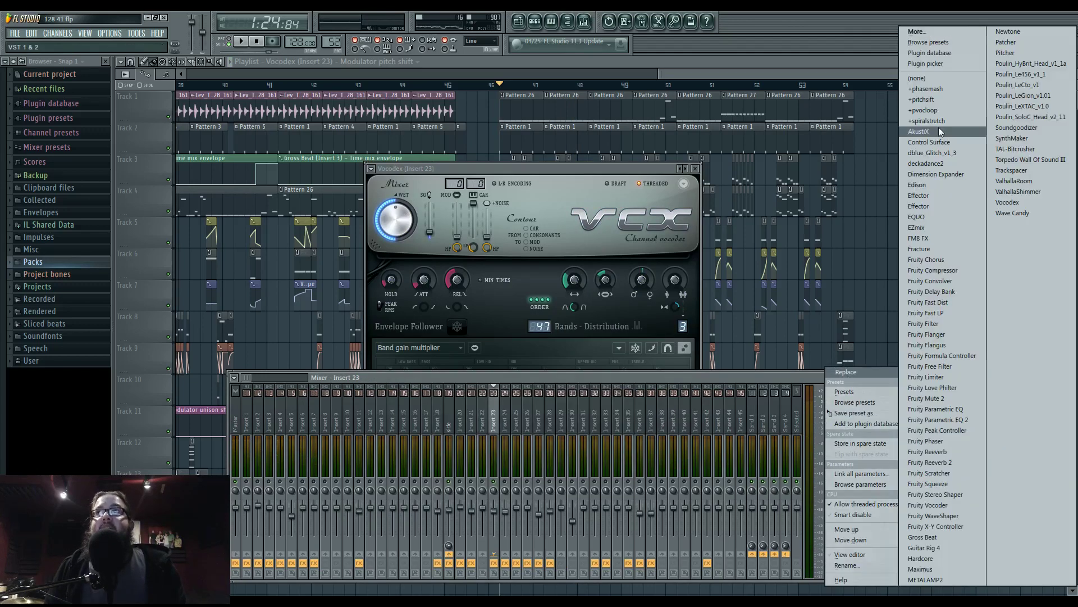
{"action": "left_click", "coordinate": [939, 89]}
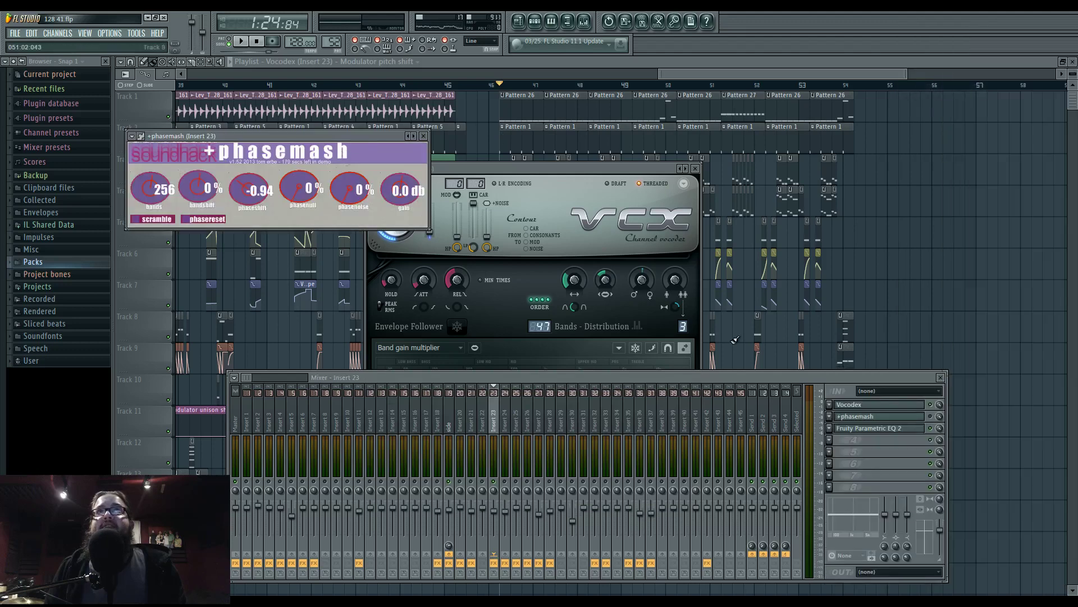
Empty Insert 23's second effect slot by replacing +phasemash with (none)
{"action": "left_click", "coordinate": [842, 416]}
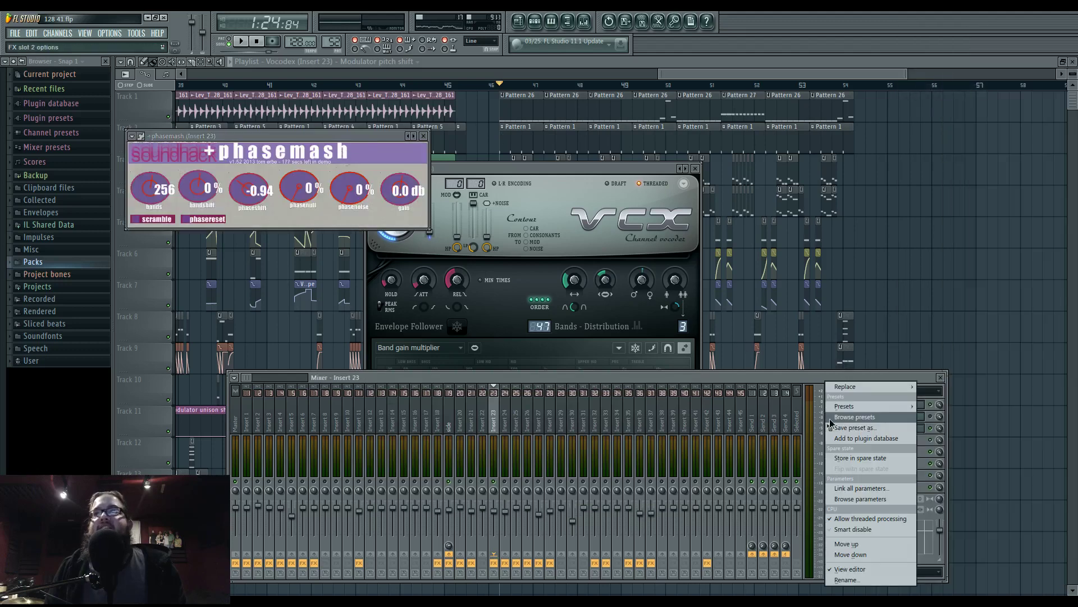
{"action": "mouse_move", "coordinate": [848, 422]}
{"action": "left_click", "coordinate": [931, 81]}
{"action": "left_click", "coordinate": [931, 80]}
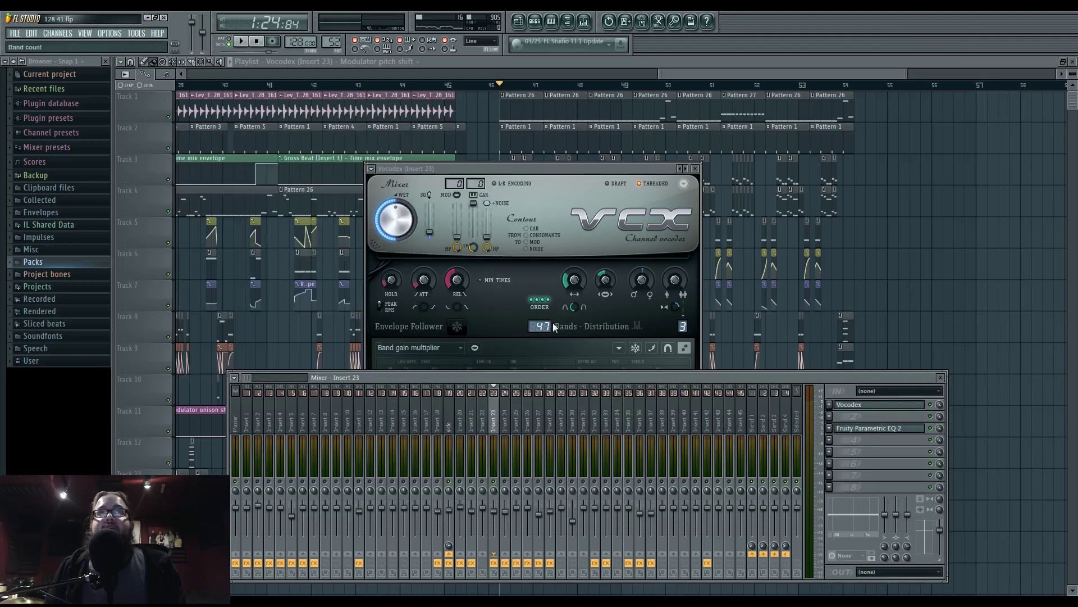
Toggle the Channel Rack, then bring the playlist forward and scroll it left
{"action": "left_click", "coordinate": [537, 21]}
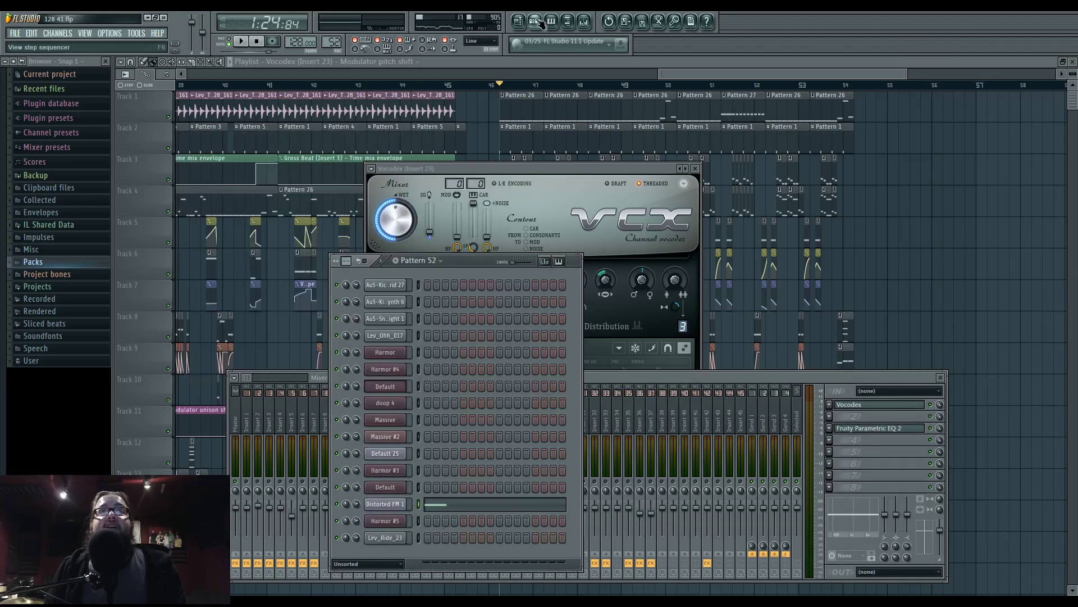
{"action": "left_click", "coordinate": [537, 21]}
{"action": "left_click", "coordinate": [536, 22]}
{"action": "left_click", "coordinate": [910, 265]}
{"action": "scroll", "coordinate": [930, 407], "scroll_direction": "left", "scroll_amount": 5}
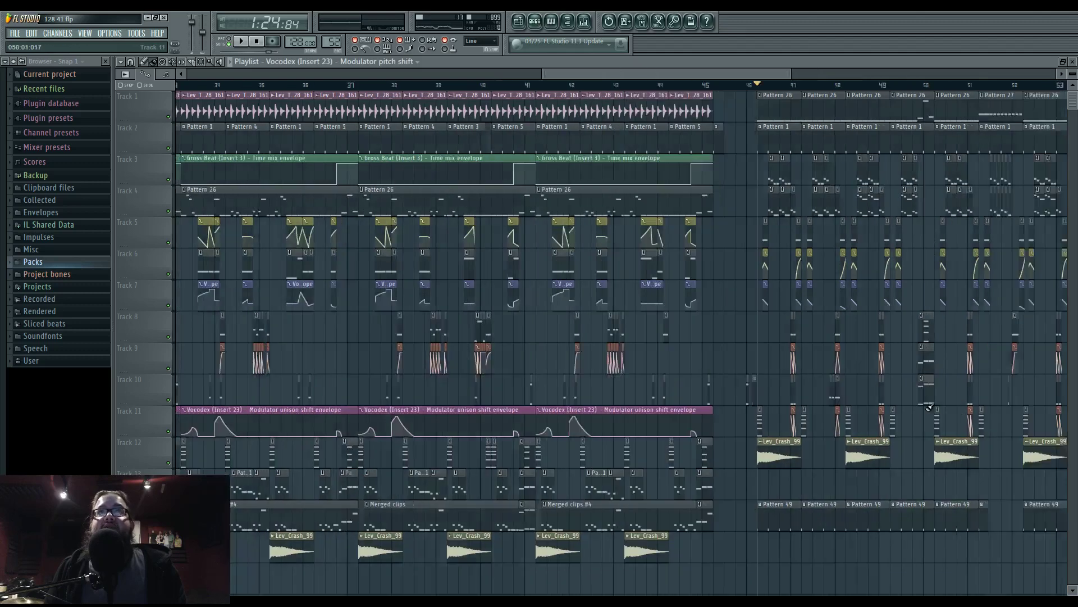
{"action": "scroll", "coordinate": [930, 407], "scroll_direction": "left", "scroll_amount": 10}
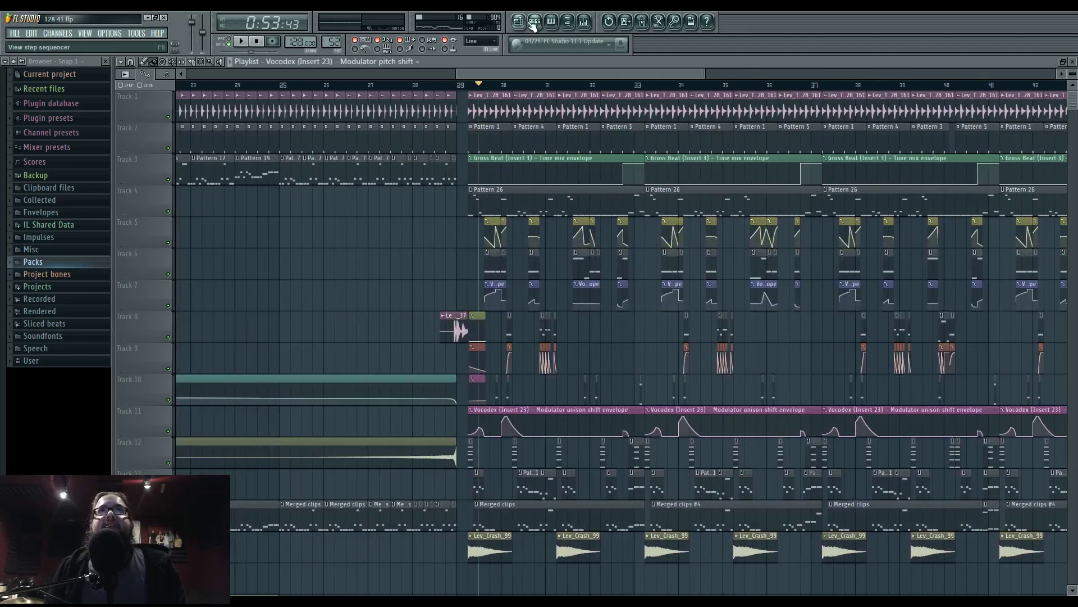
Open the Massive #2 synth from the Channel Rack and move its window up
{"action": "left_click", "coordinate": [534, 22]}
{"action": "left_click", "coordinate": [399, 437]}
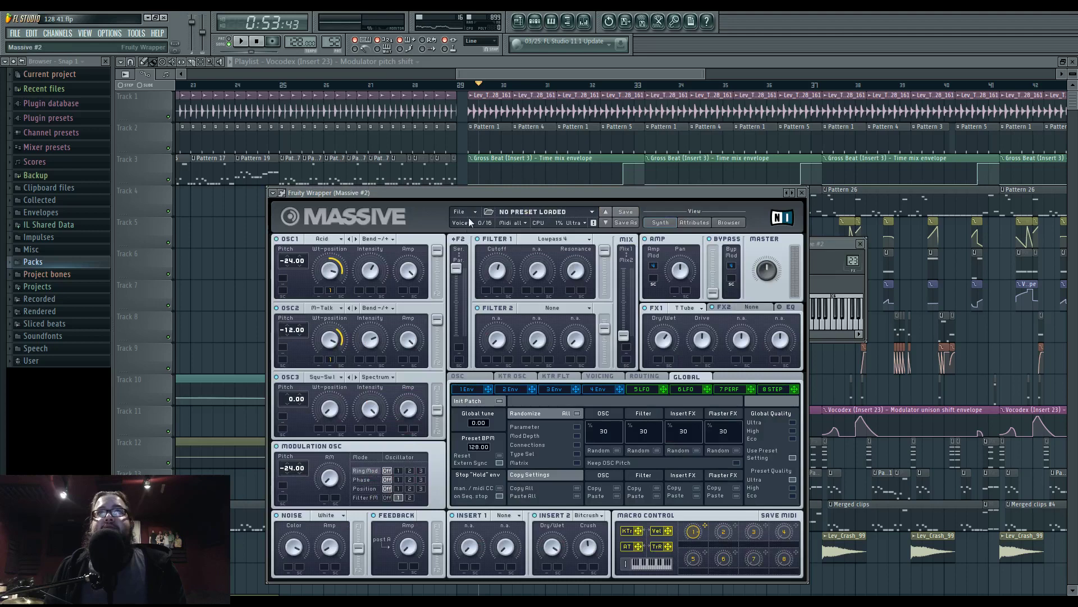
{"action": "left_click_drag", "start_coordinate": [475, 194], "coordinate": [443, 160]}
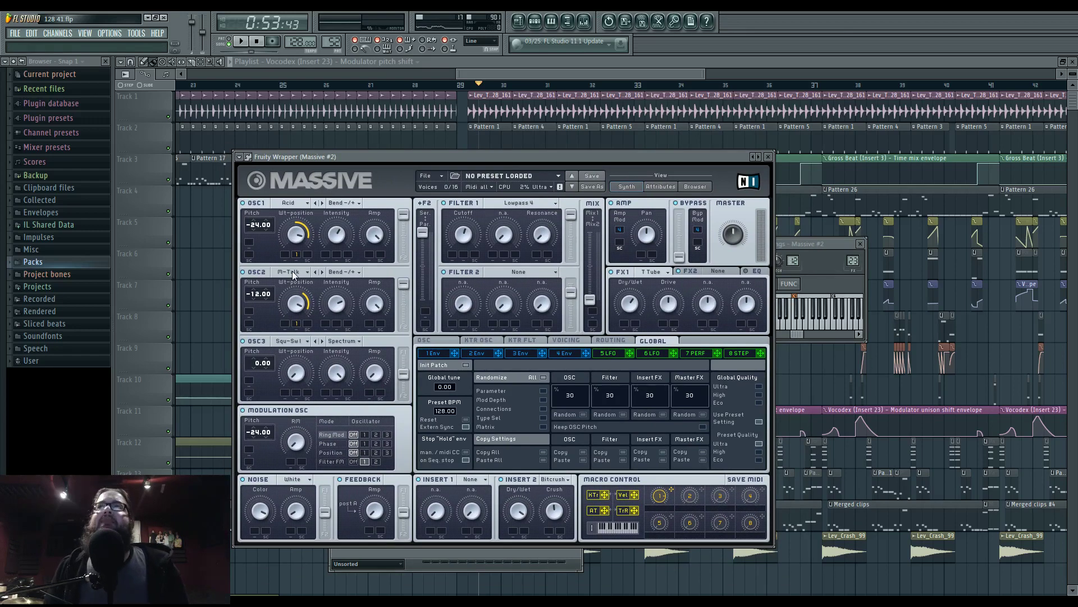
{"action": "left_click_drag", "start_coordinate": [400, 154], "coordinate": [431, 145]}
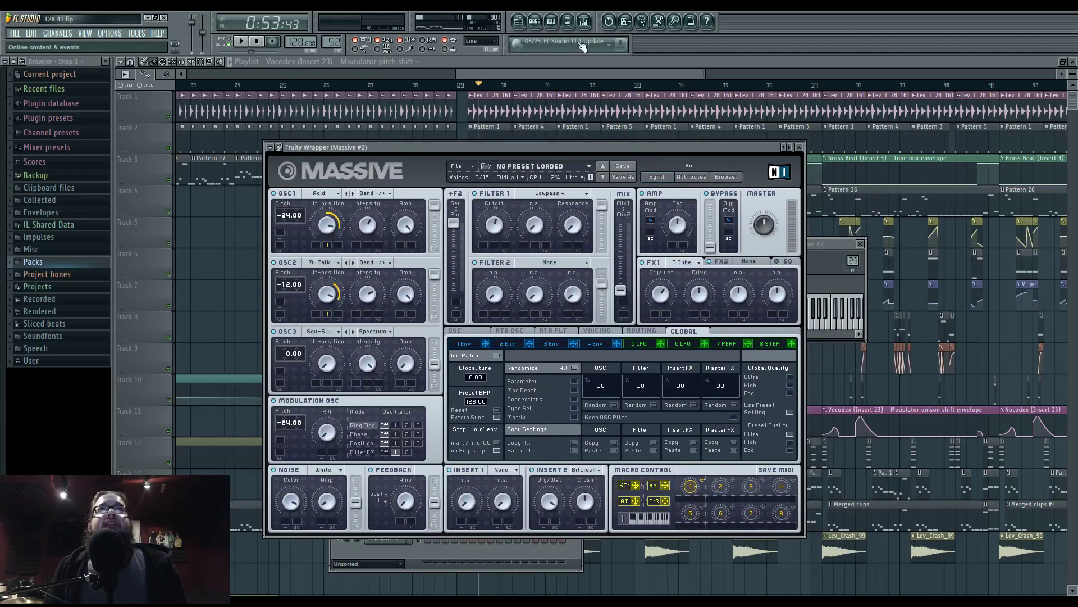
Show the mixer with the Massive window placed above it and audition the bass
{"action": "left_click", "coordinate": [585, 22]}
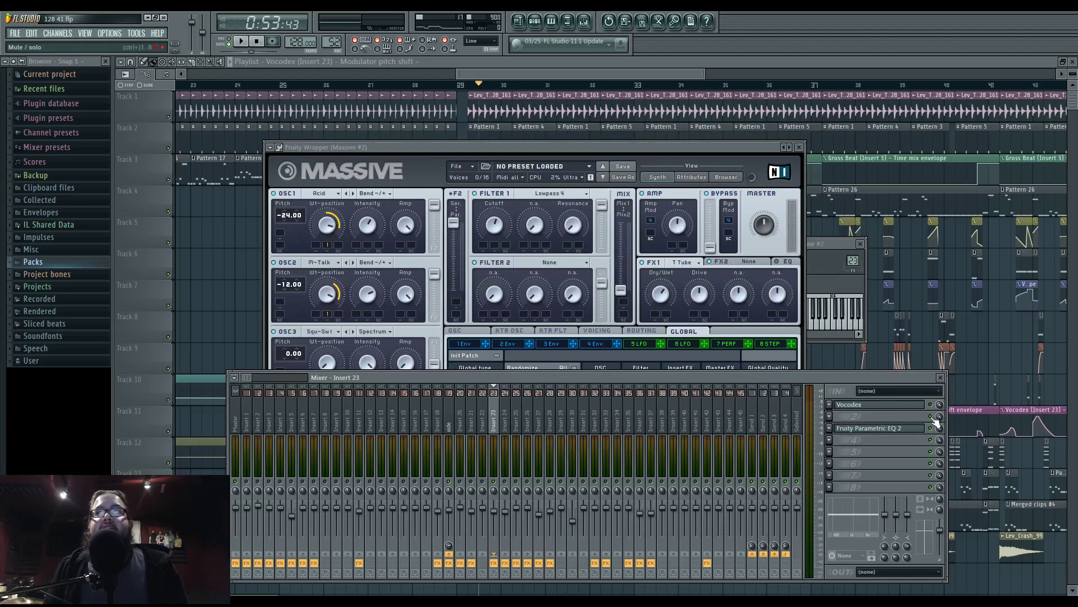
{"action": "mouse_move", "coordinate": [620, 146]}
{"action": "left_mouse_down"}
{"action": "mouse_move", "coordinate": [646, 125]}
{"action": "mouse_move", "coordinate": [611, 144]}
{"action": "mouse_move", "coordinate": [621, 148]}
{"action": "mouse_move", "coordinate": [612, 164]}
{"action": "left_mouse_up"}
{"action": "key", "text": "space"}
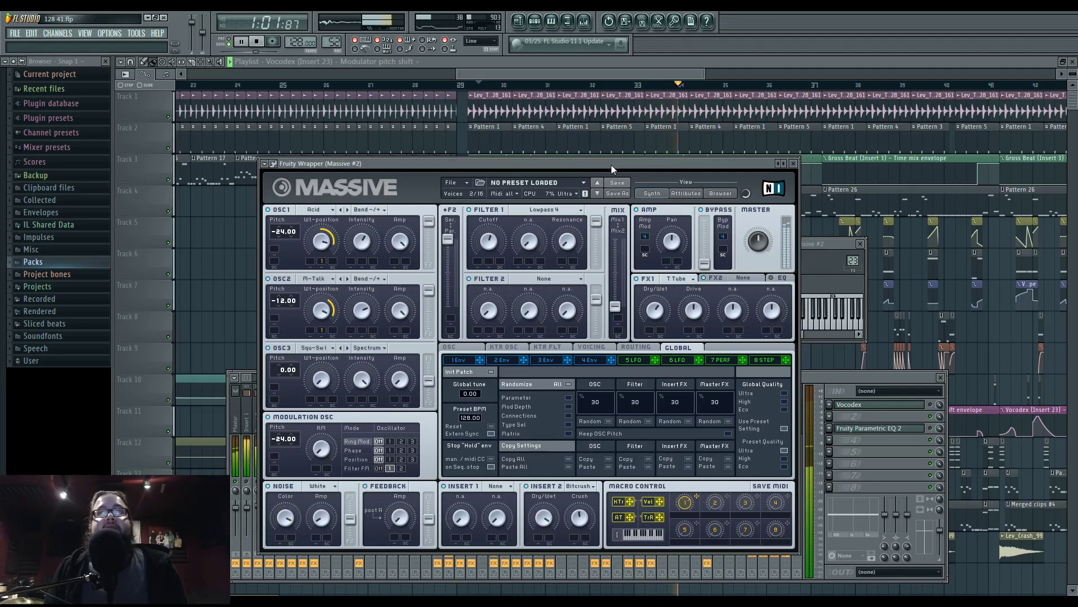
{"action": "key", "text": "space"}
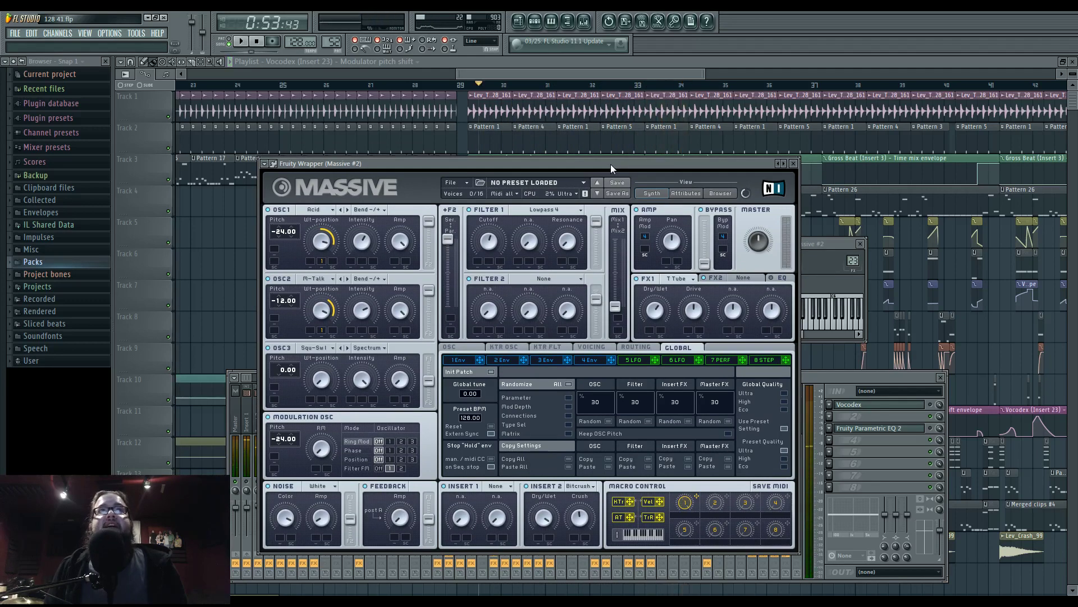
Set Massive's Modulation OSC to Filter FM routed to Filter 1
{"action": "left_click_drag", "start_coordinate": [611, 164], "coordinate": [604, 142]}
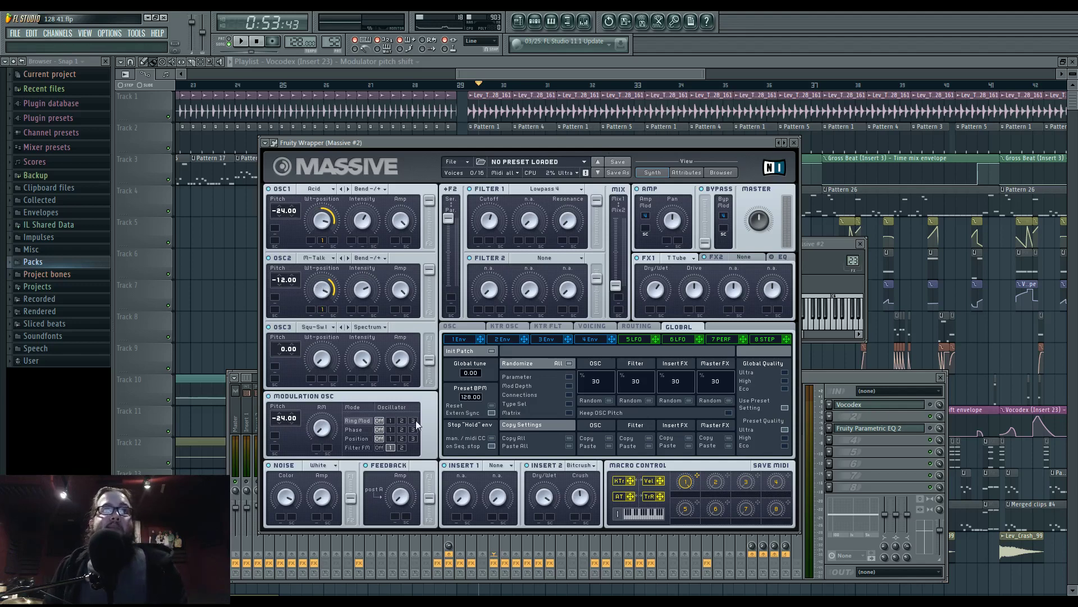
{"action": "left_click", "coordinate": [358, 448]}
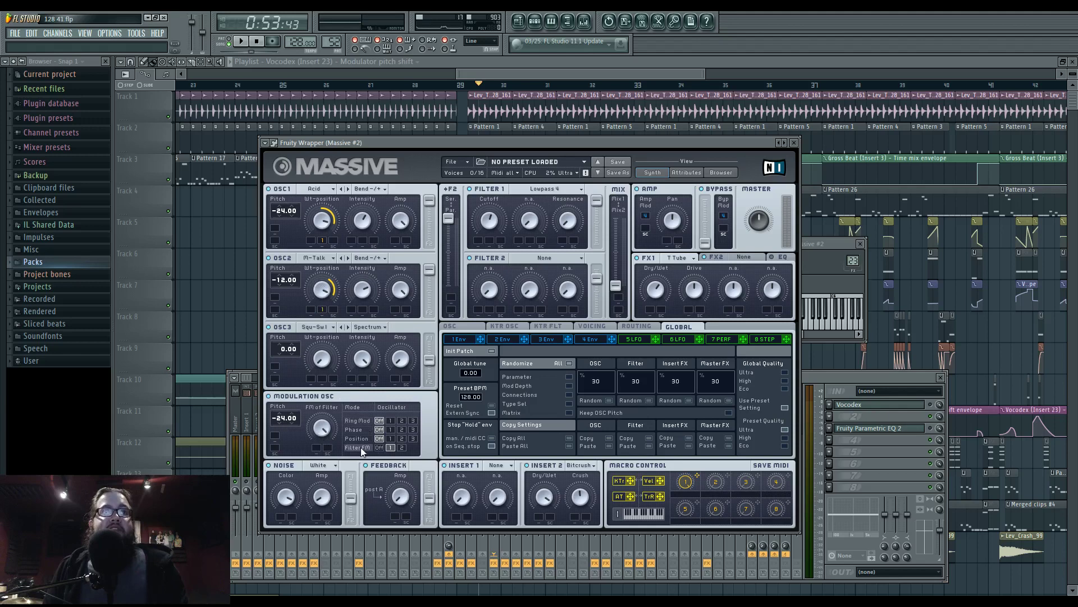
{"action": "left_click", "coordinate": [391, 448]}
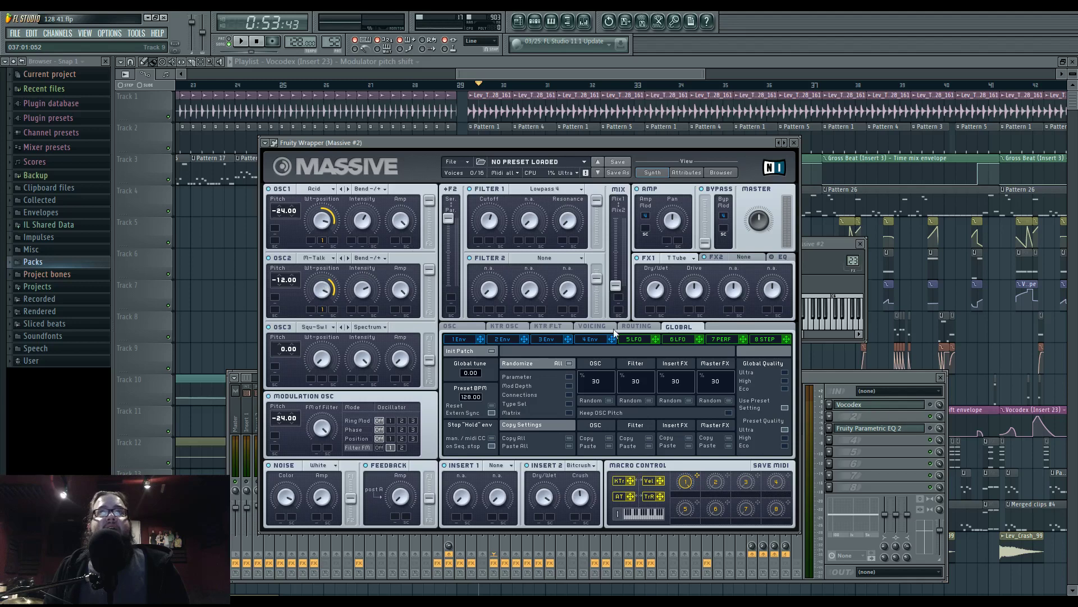
On Massive's Voicing page, zero the unison wavetable spread and turn pitch cutoff spread off
{"action": "left_click", "coordinate": [582, 327]}
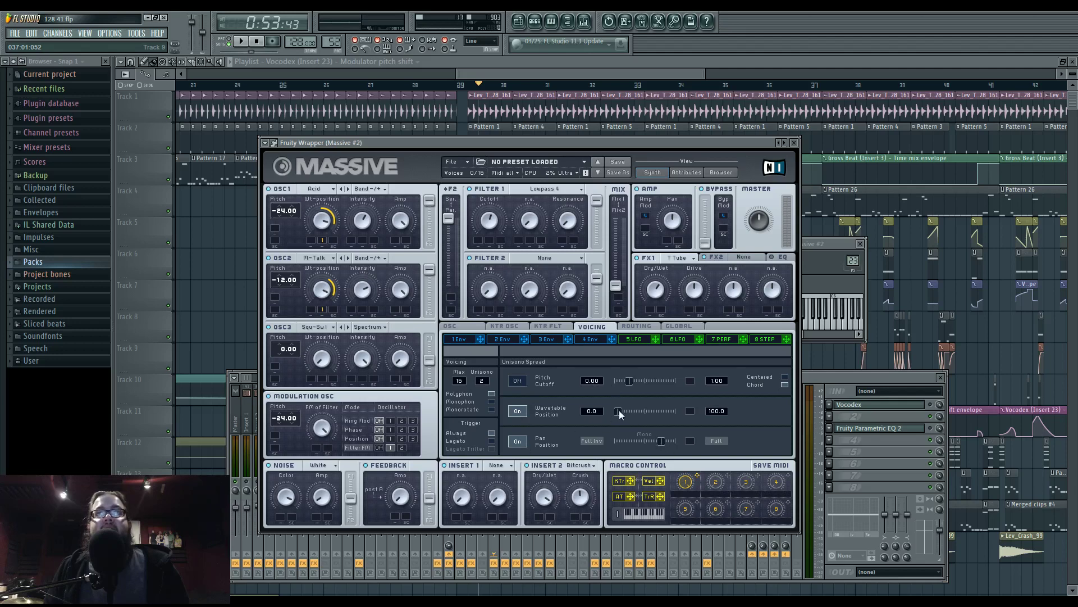
{"action": "mouse_move", "coordinate": [620, 410]}
{"action": "left_mouse_down"}
{"action": "mouse_move", "coordinate": [629, 413]}
{"action": "mouse_move", "coordinate": [618, 415]}
{"action": "left_mouse_up"}
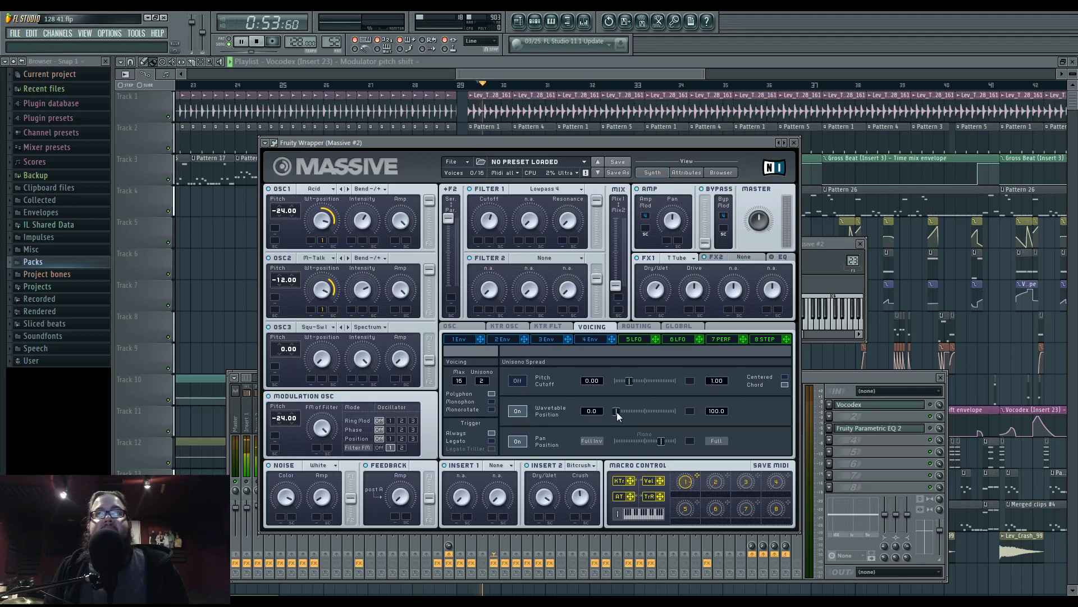
{"action": "key", "text": "space"}
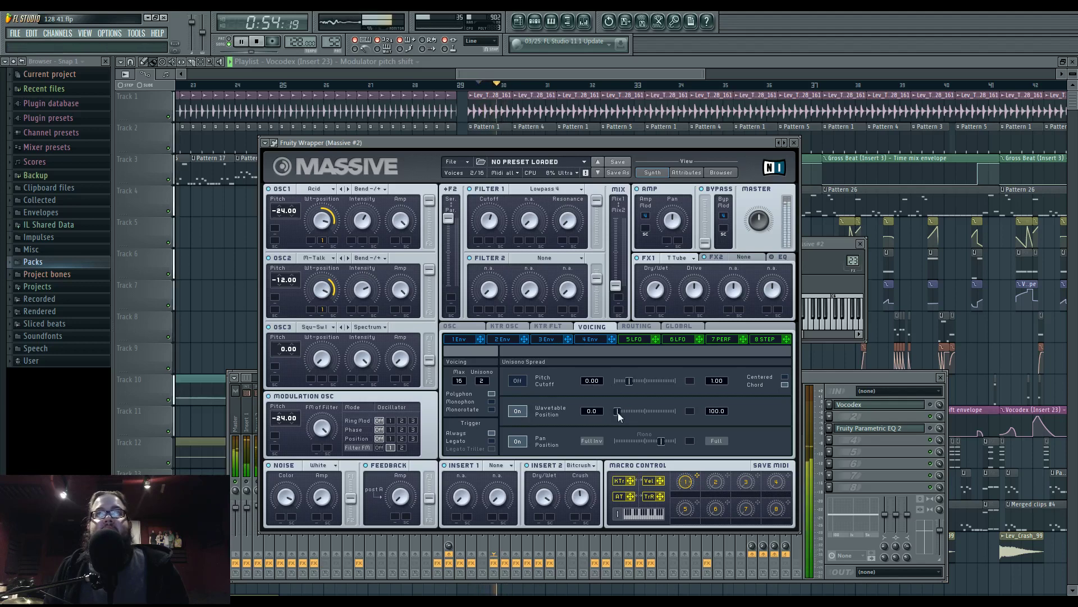
{"action": "key", "text": "space"}
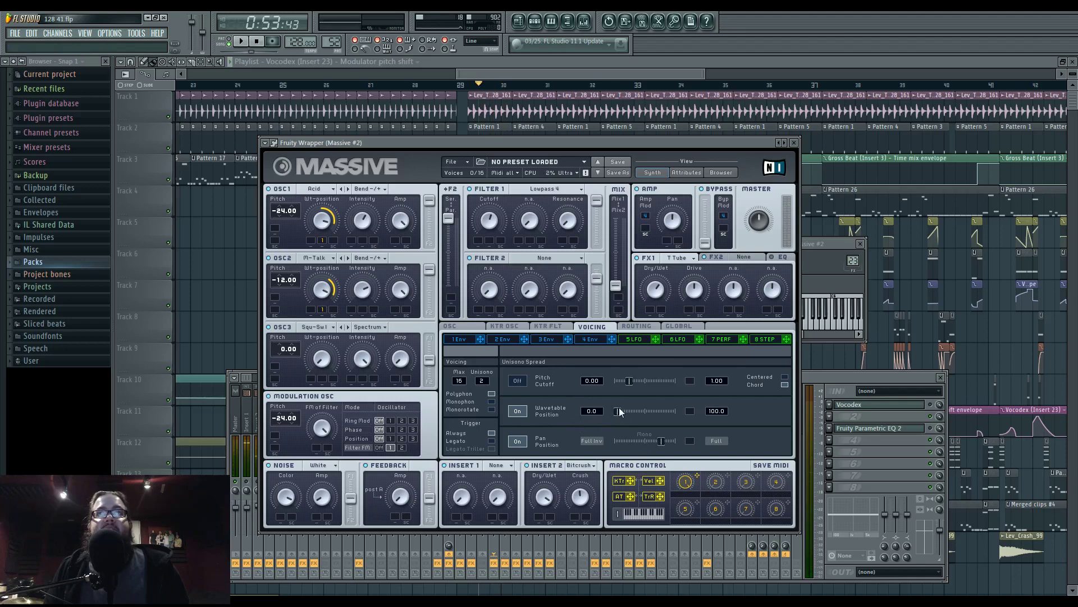
{"action": "left_click", "coordinate": [518, 381]}
{"action": "key", "text": "space"}
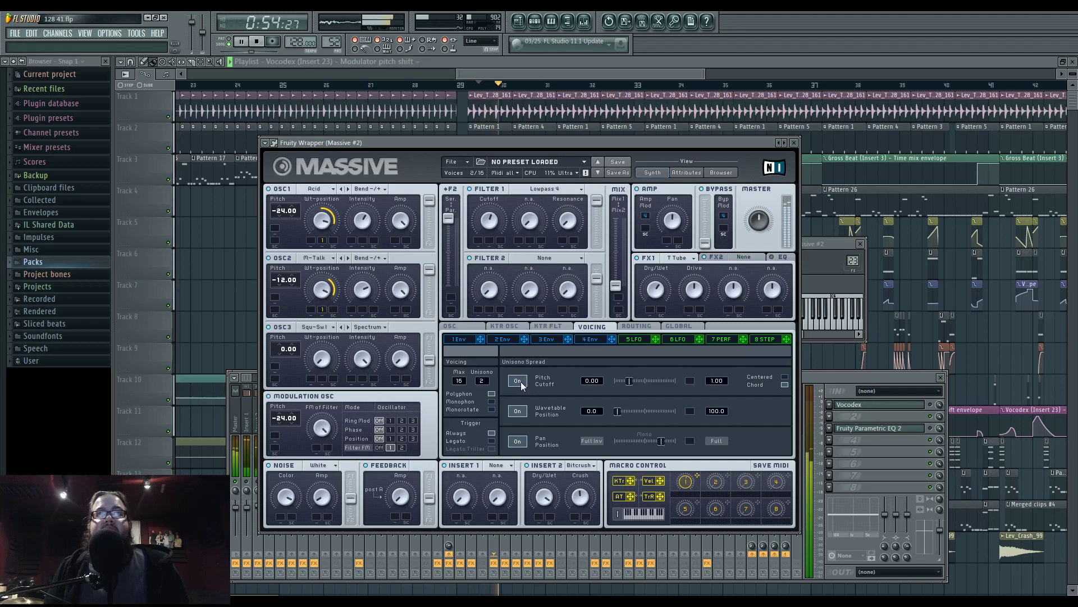
{"action": "key", "text": "space"}
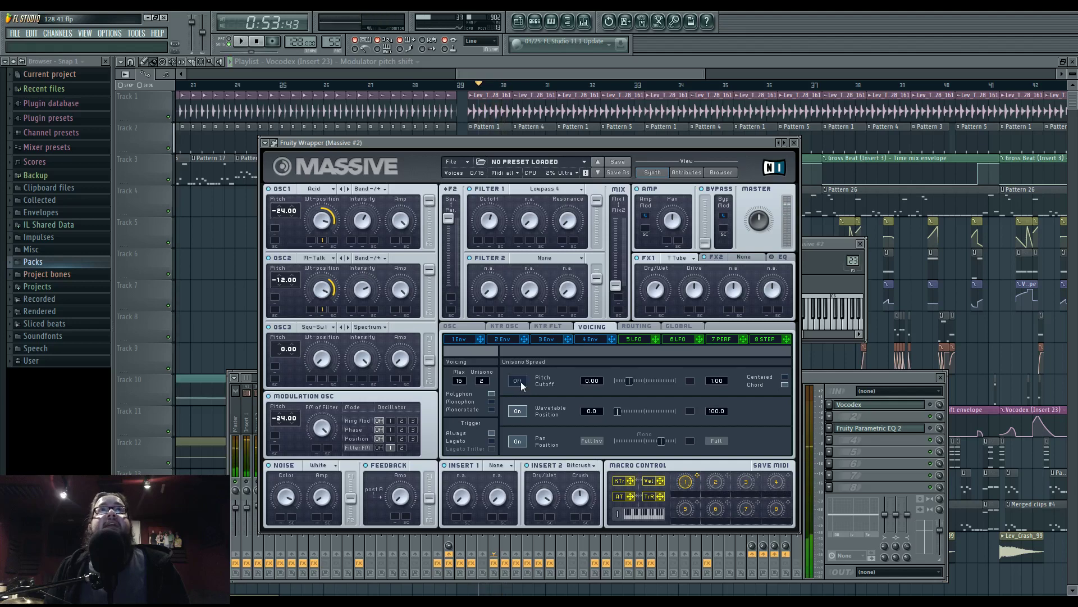
Browse Massive's other settings pages through Global, then bring the mixer to the front
{"action": "left_click", "coordinate": [477, 327]}
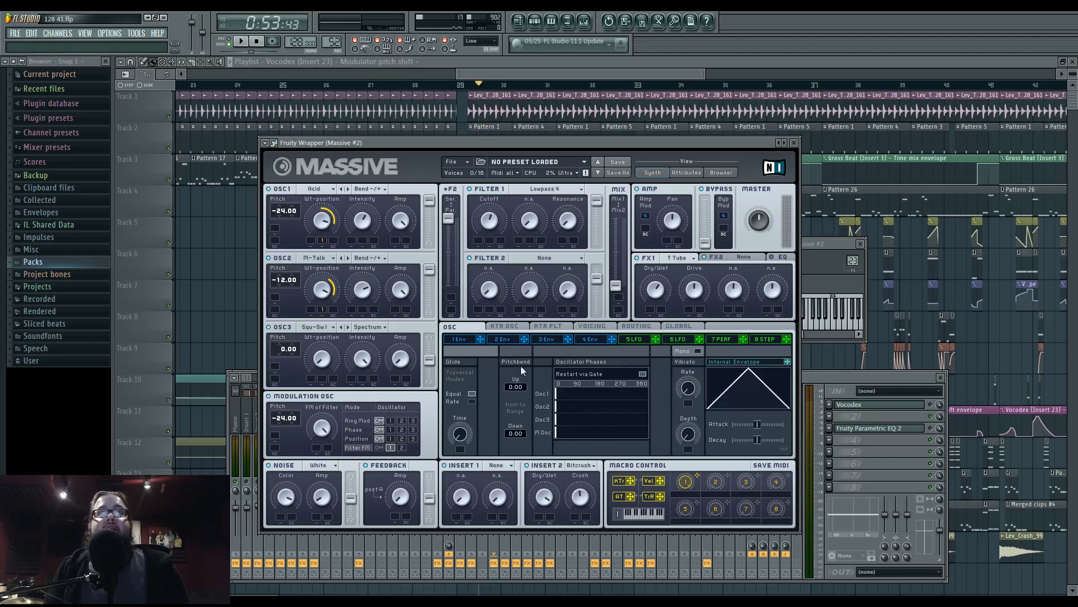
{"action": "left_click", "coordinate": [504, 326]}
{"action": "left_click", "coordinate": [592, 327]}
{"action": "left_click", "coordinate": [636, 326]}
{"action": "left_click", "coordinate": [678, 326]}
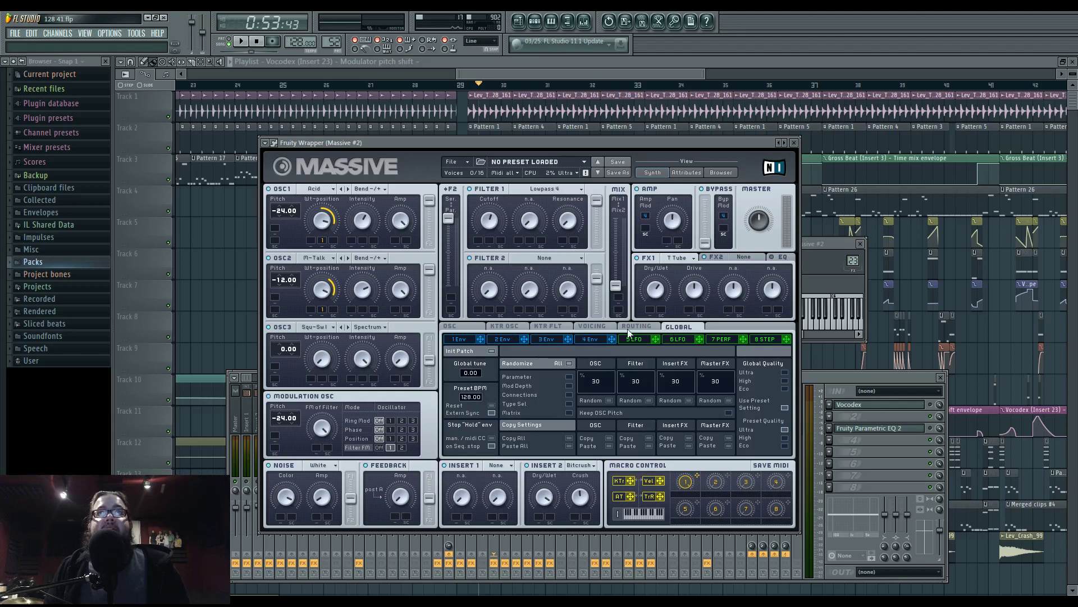
{"action": "left_click", "coordinate": [456, 326]}
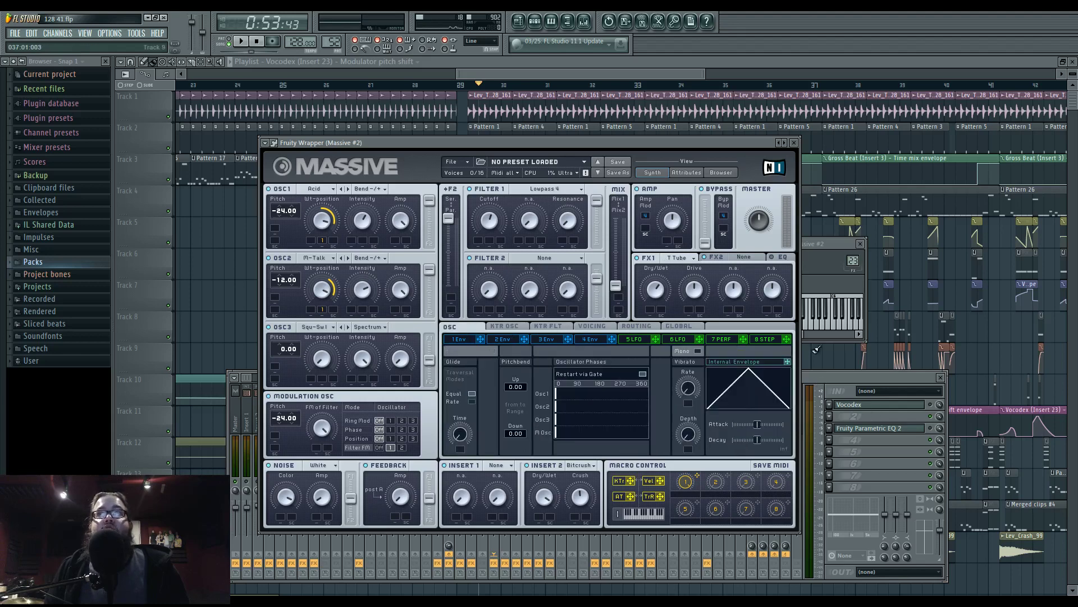
{"action": "left_click", "coordinate": [929, 409]}
Open Vocodex on Insert 23 and lower the band width multiplier to x0.762 during playback
{"action": "left_click", "coordinate": [911, 410]}
{"action": "key", "text": "space"}
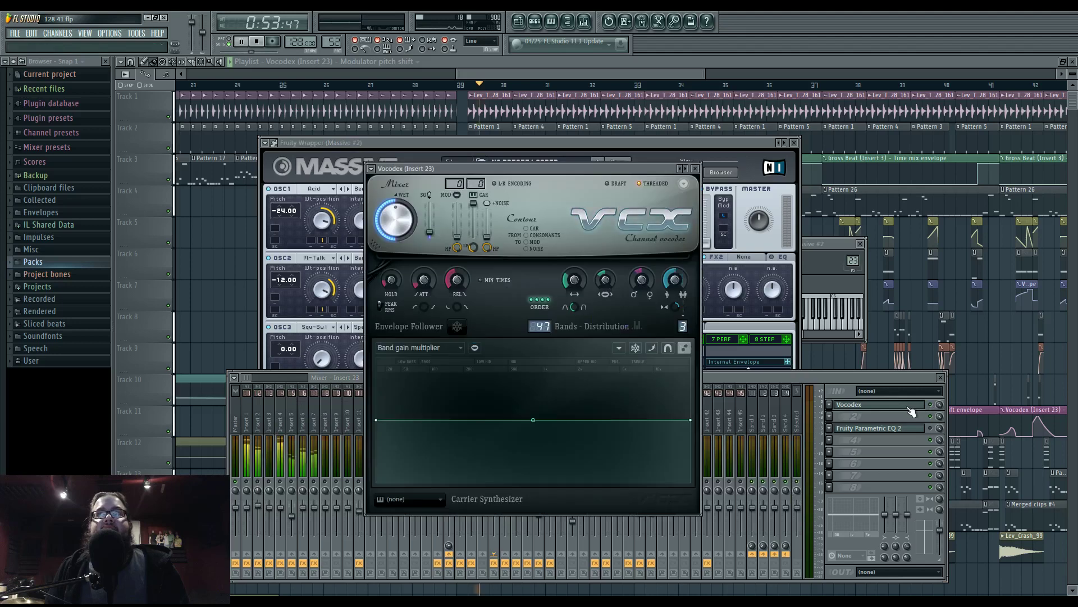
{"action": "key", "text": "space"}
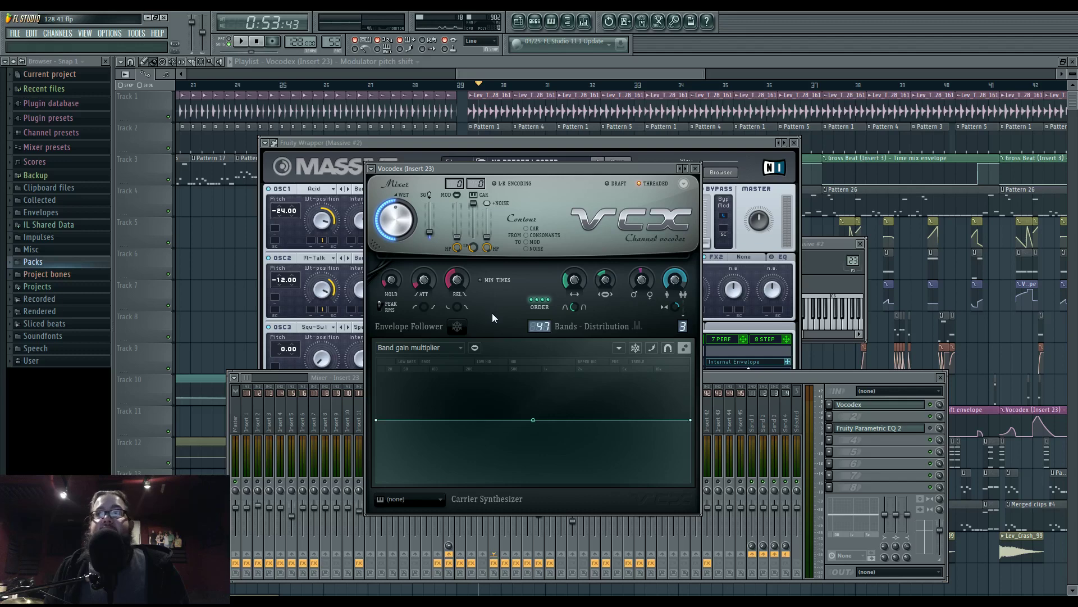
{"action": "left_click", "coordinate": [856, 405]}
{"action": "left_click", "coordinate": [856, 405]}
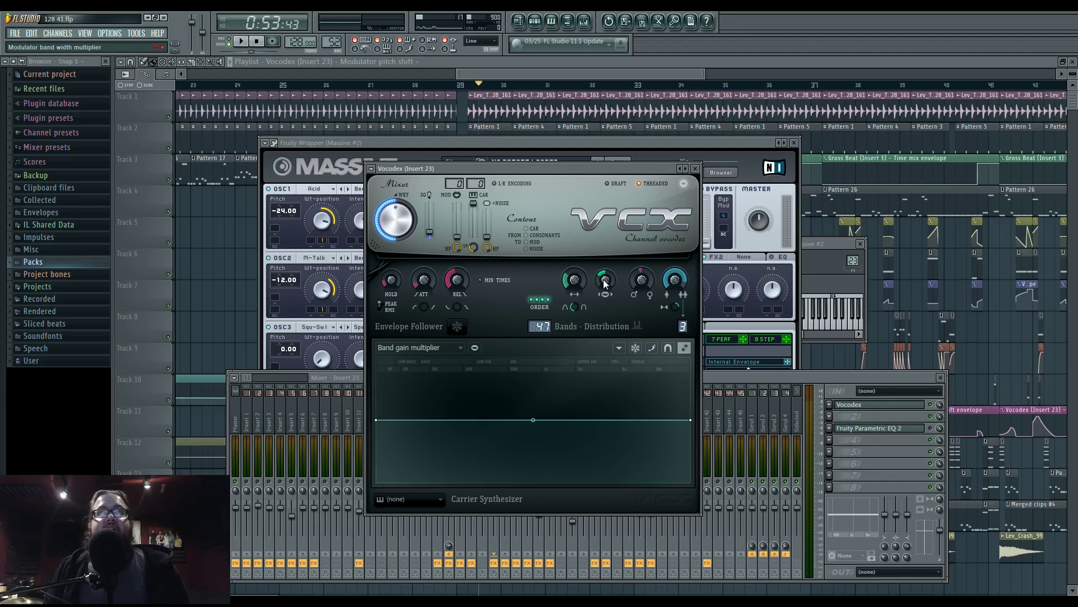
{"action": "key", "text": "space"}
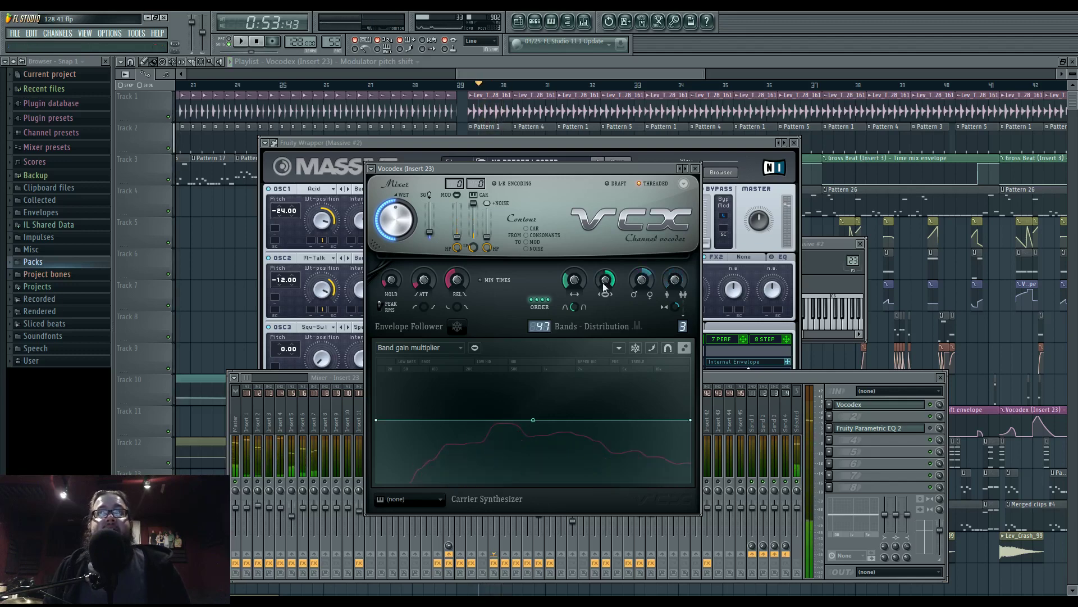
{"action": "left_click_drag", "start_coordinate": [604, 287], "coordinate": [604, 303]}
{"action": "key", "text": "space"}
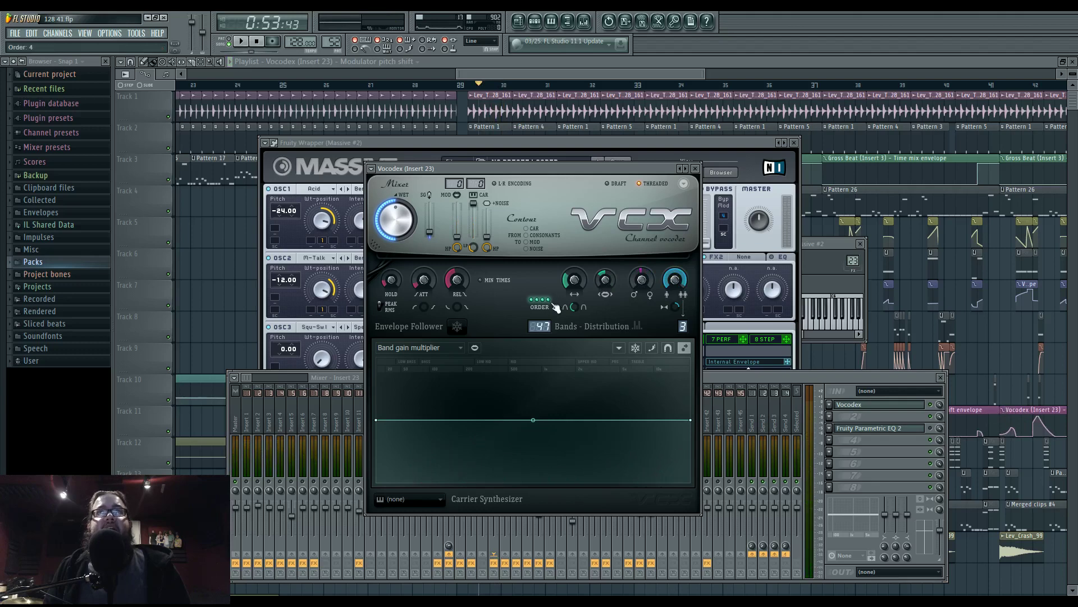
View the Band width and Modulator pitch shift curves, then return to Band gain multiplier
{"action": "left_click", "coordinate": [459, 348]}
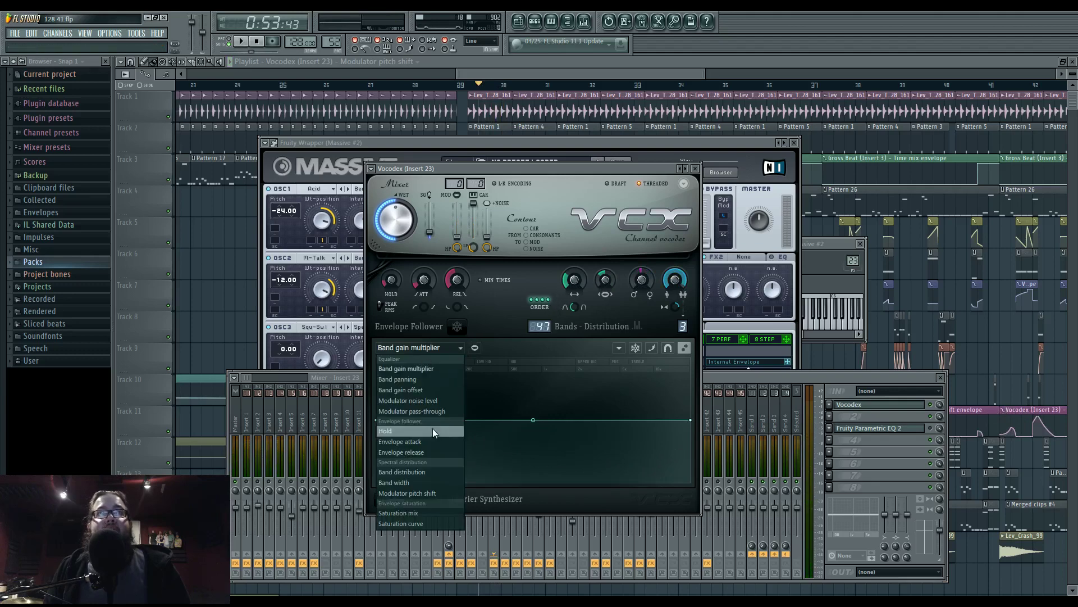
{"action": "left_click", "coordinate": [426, 482]}
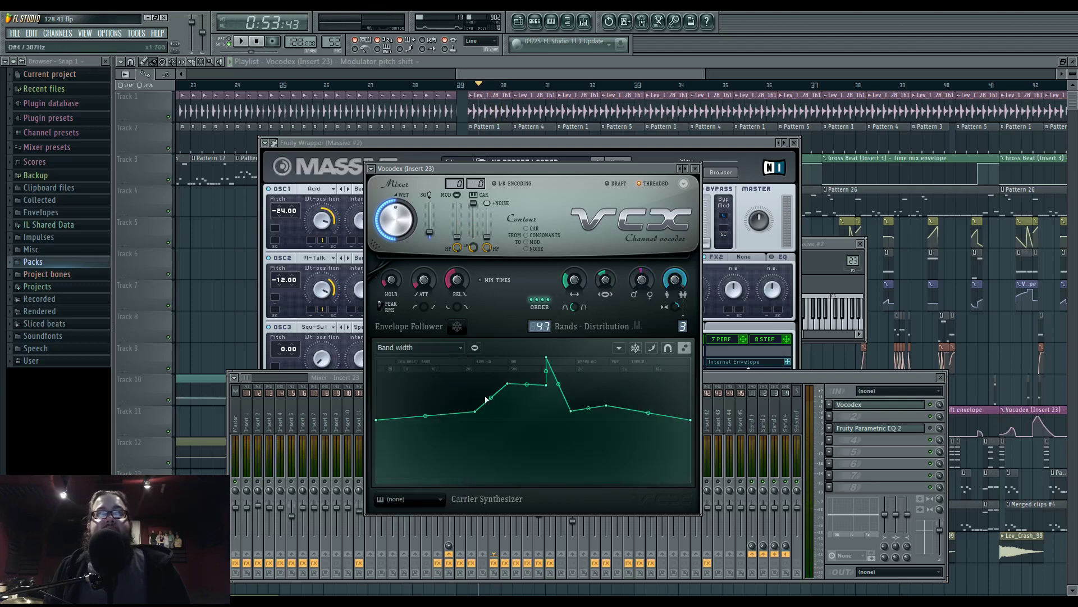
{"action": "left_click", "coordinate": [447, 350]}
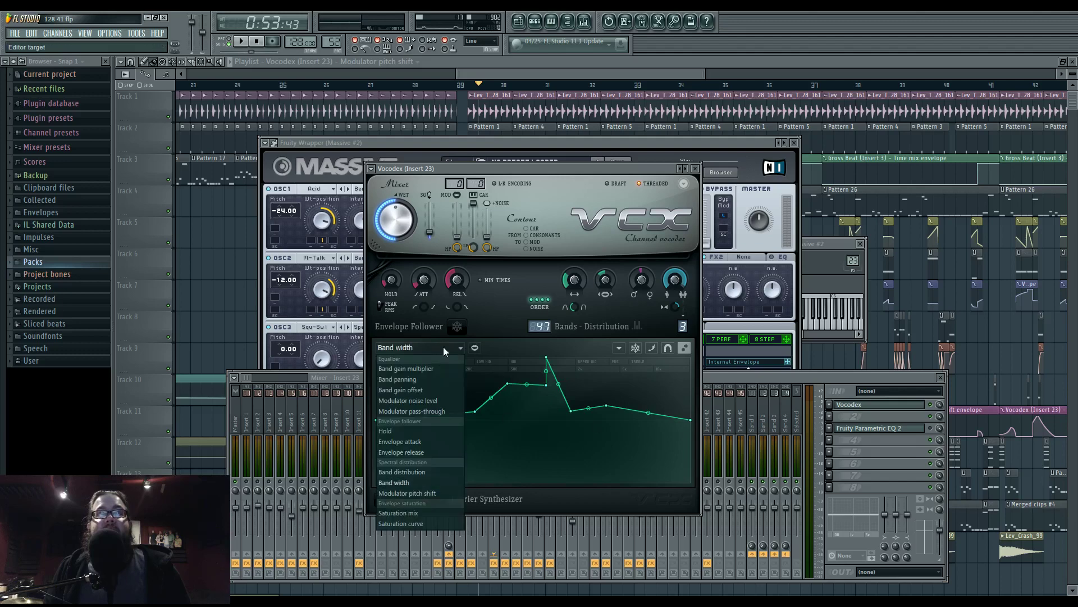
{"action": "key", "text": "Escape"}
{"action": "key", "text": "alt+Tab"}
{"action": "left_click", "coordinate": [447, 291]}
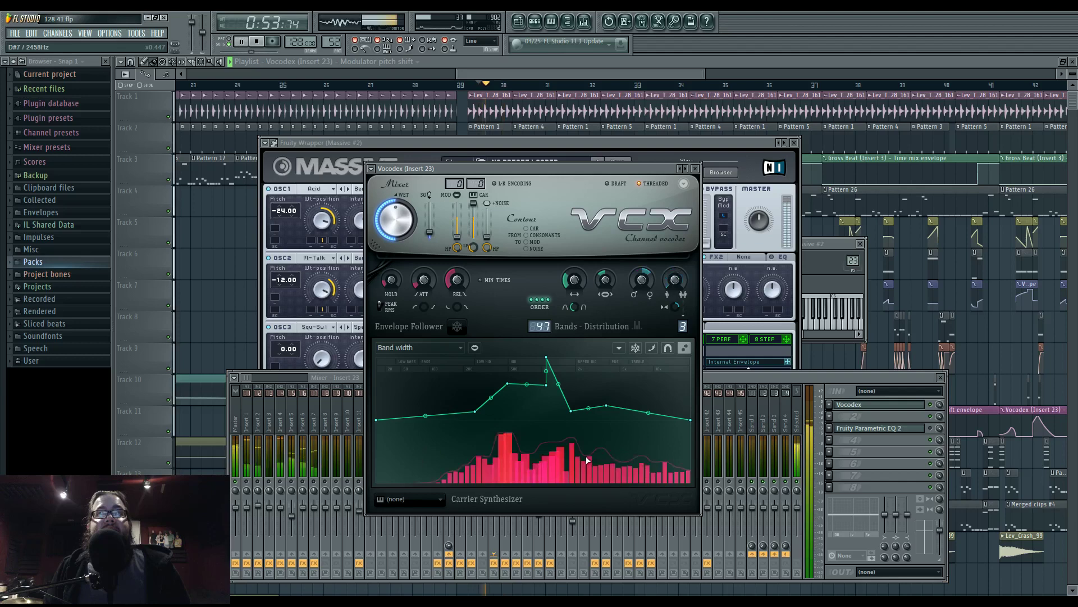
{"action": "left_click", "coordinate": [435, 348]}
{"action": "left_click", "coordinate": [439, 494]}
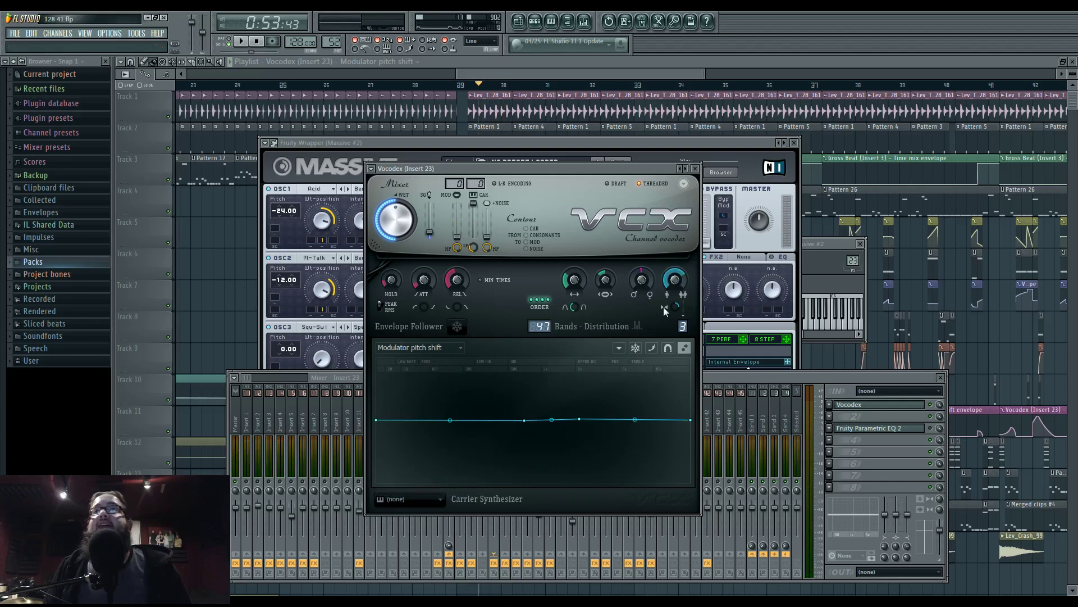
{"action": "left_click", "coordinate": [442, 349]}
{"action": "left_click", "coordinate": [443, 369]}
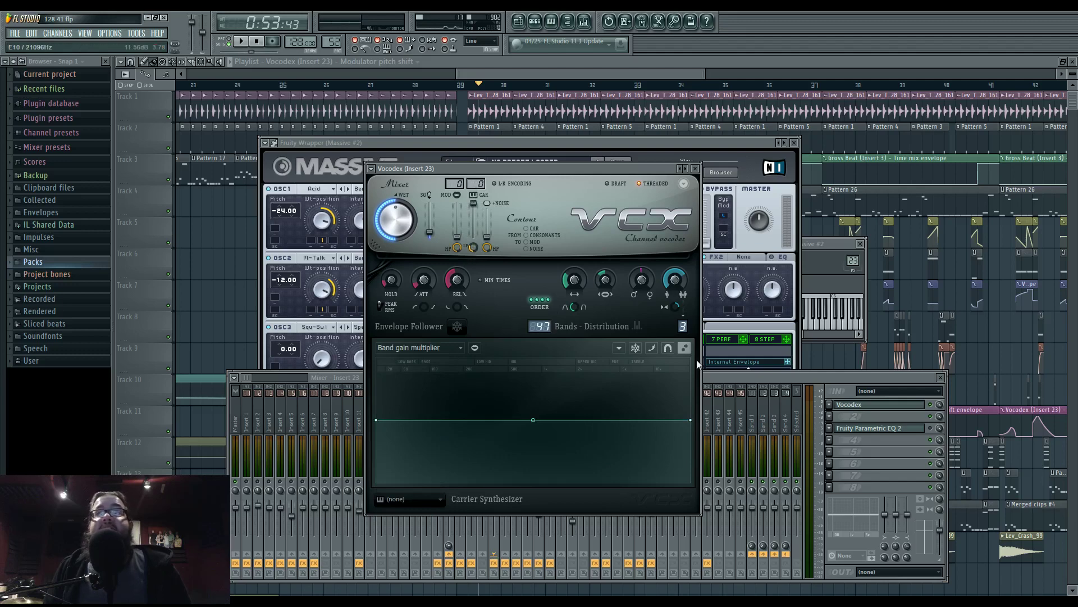
Bring the mixer forward and play Insert 23 with Vocodex and Parametric EQ 2
{"action": "left_click", "coordinate": [722, 375]}
{"action": "key", "text": "space"}
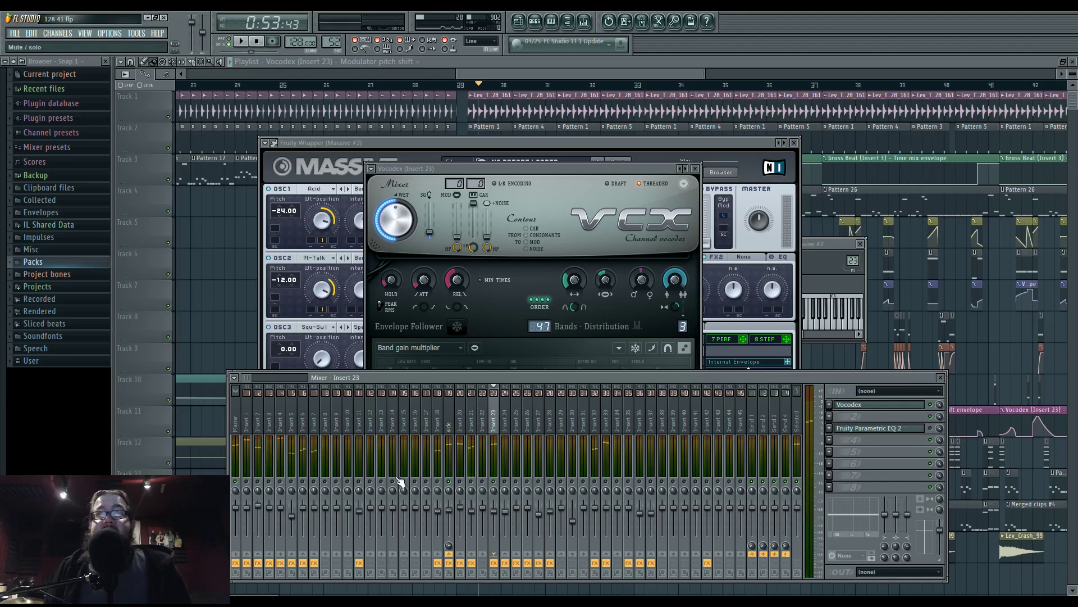
{"action": "key", "text": "space"}
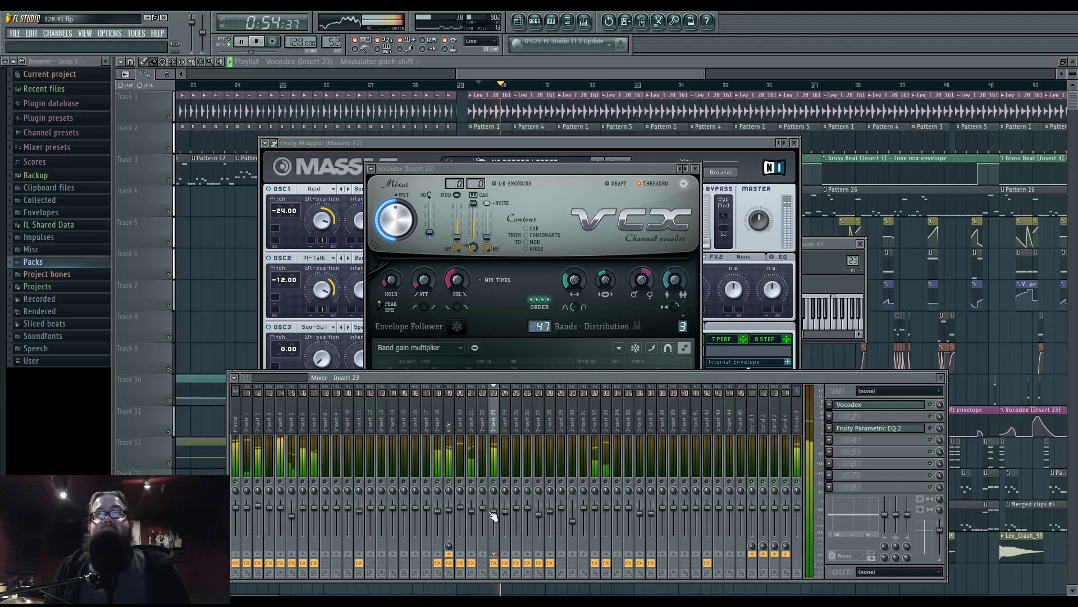
{"action": "key", "text": "space"}
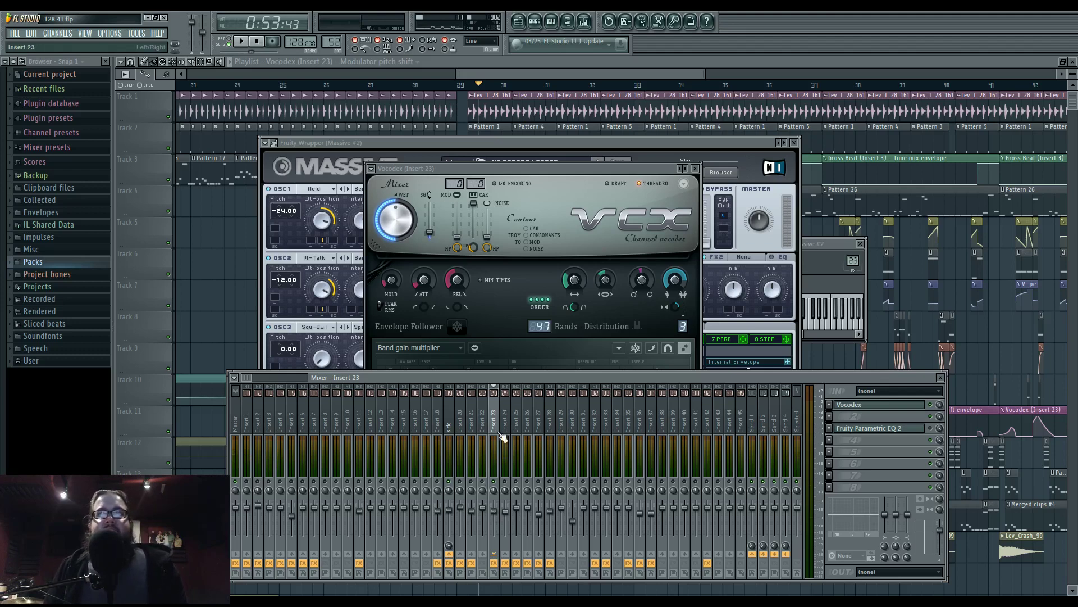
Switch to the side insert and back to Insert 23, playing to watch its spectrum
{"action": "left_click", "coordinate": [451, 424]}
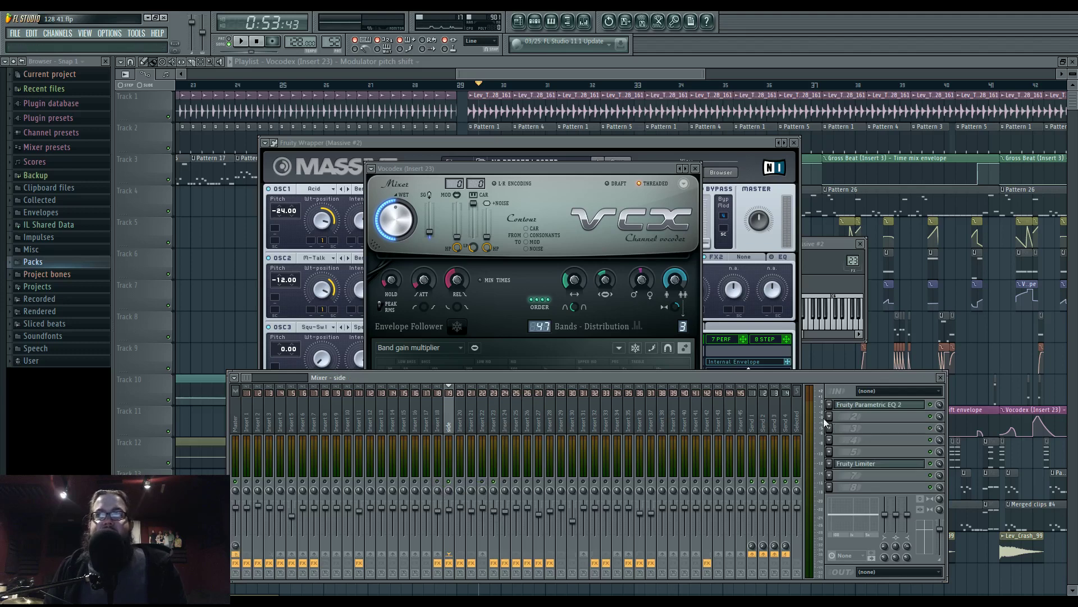
{"action": "key", "text": "Right"}
{"action": "key", "text": "Right"}
{"action": "key", "text": "Right"}
{"action": "key", "text": "Right"}
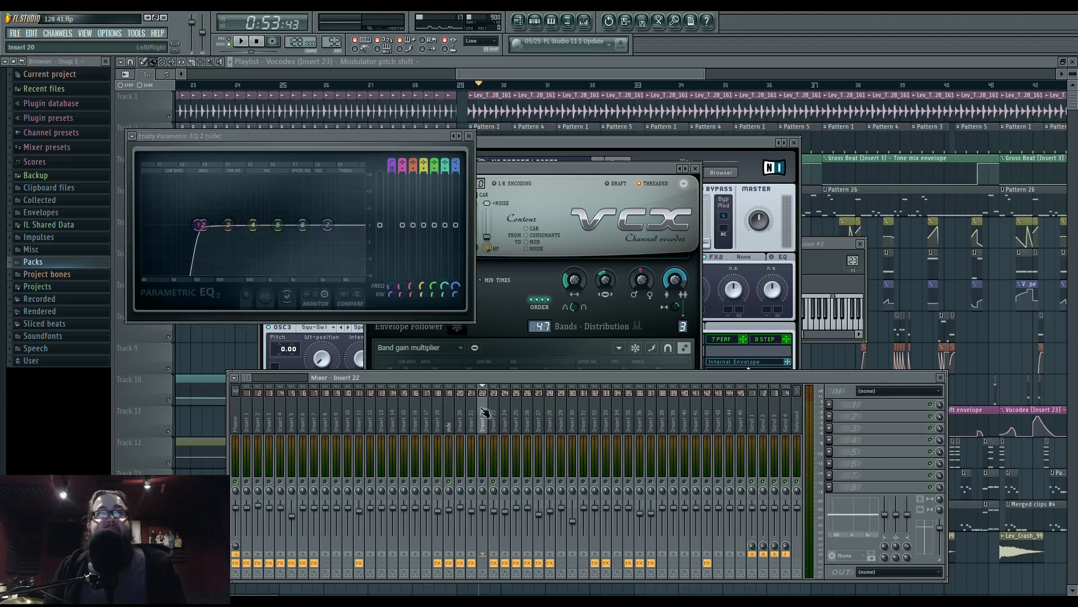
{"action": "key", "text": "space"}
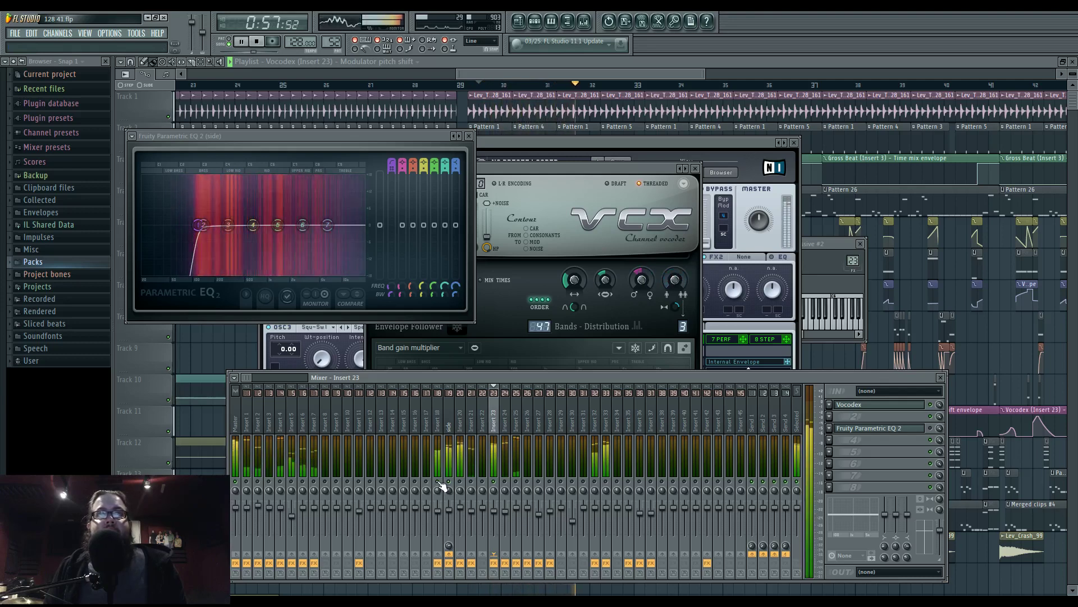
{"action": "key", "text": "space"}
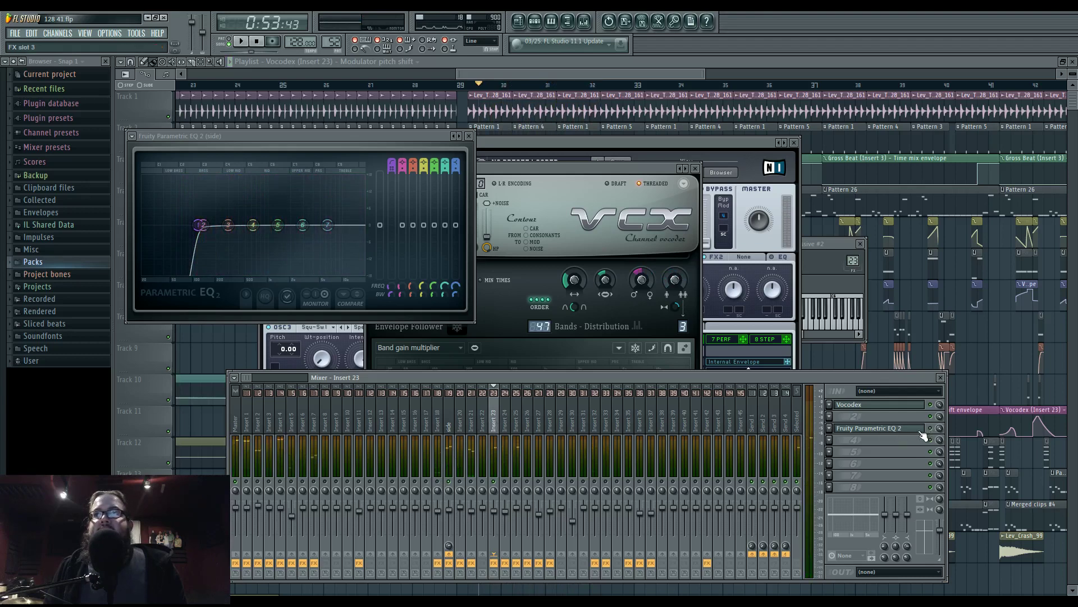
Open Insert 23's Fruity Parametric EQ 2 during playback, then nudge the mixer higher
{"action": "left_click", "coordinate": [887, 429]}
{"action": "key", "text": "space"}
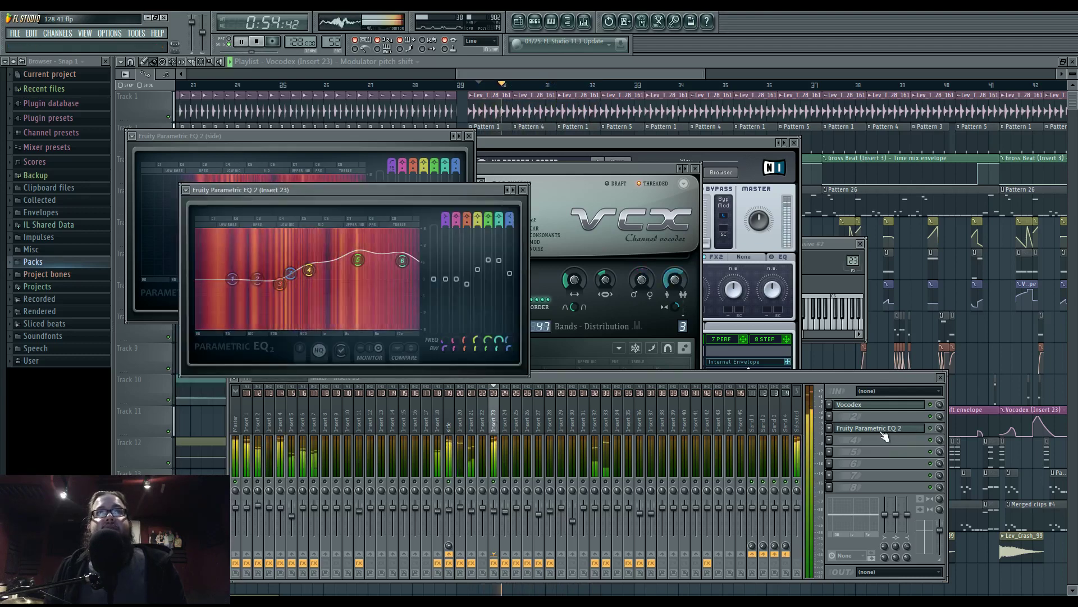
{"action": "key", "text": "space"}
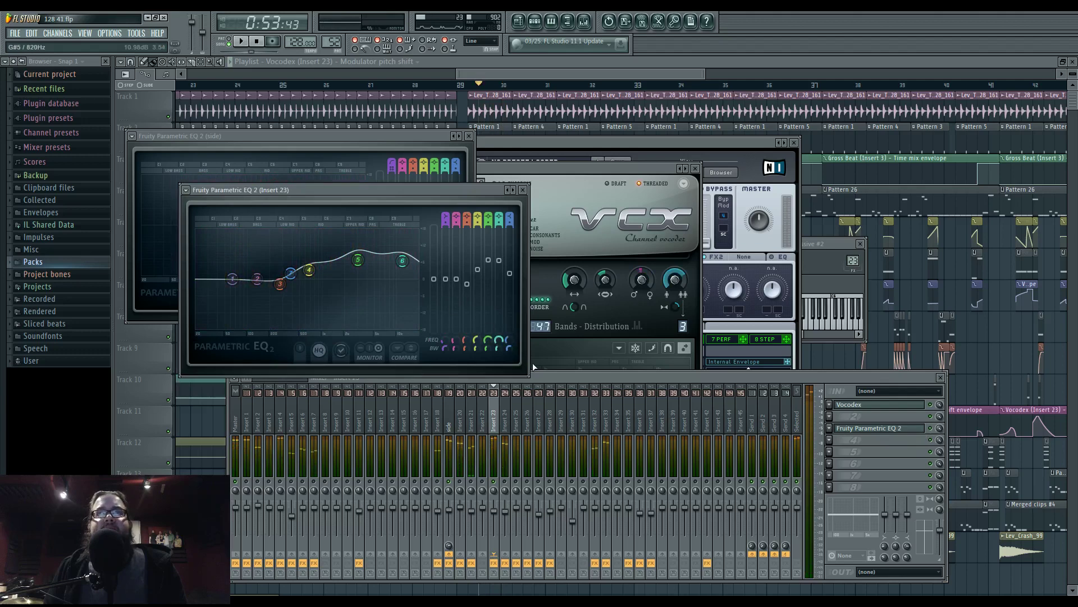
{"action": "left_click", "coordinate": [561, 377]}
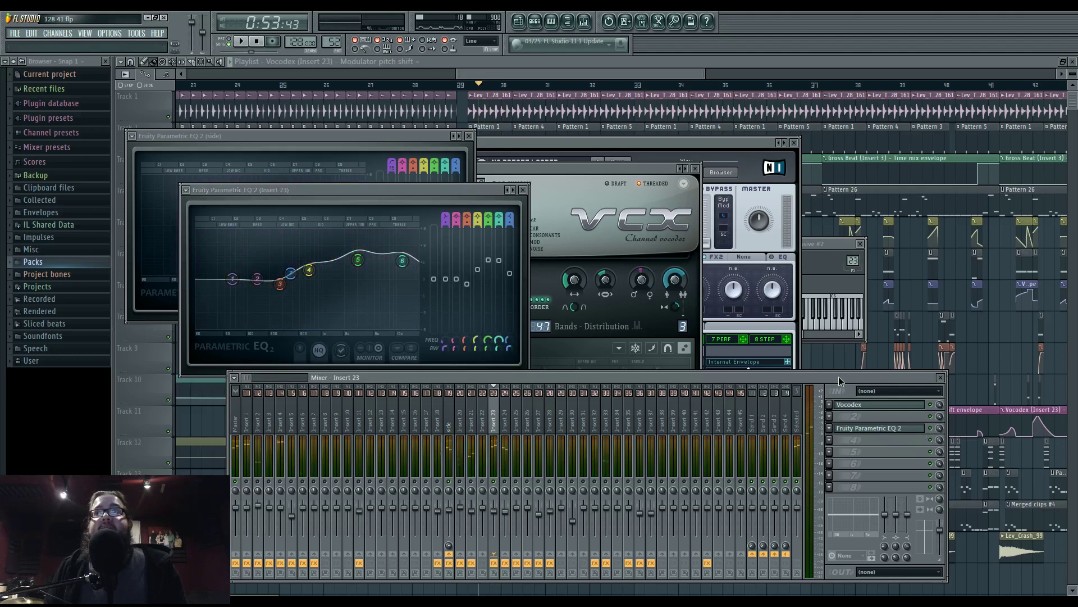
{"action": "left_click_drag", "start_coordinate": [838, 376], "coordinate": [837, 365]}
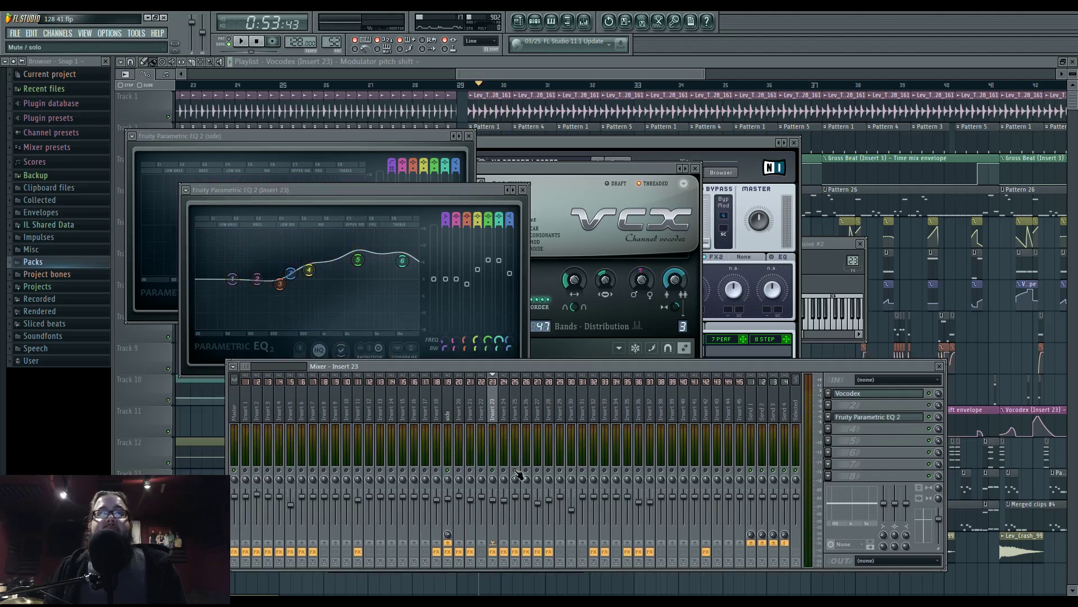
Check the Project info page in Settings, then zoom and pan the playlist to earlier bars
{"action": "left_click", "coordinate": [471, 76]}
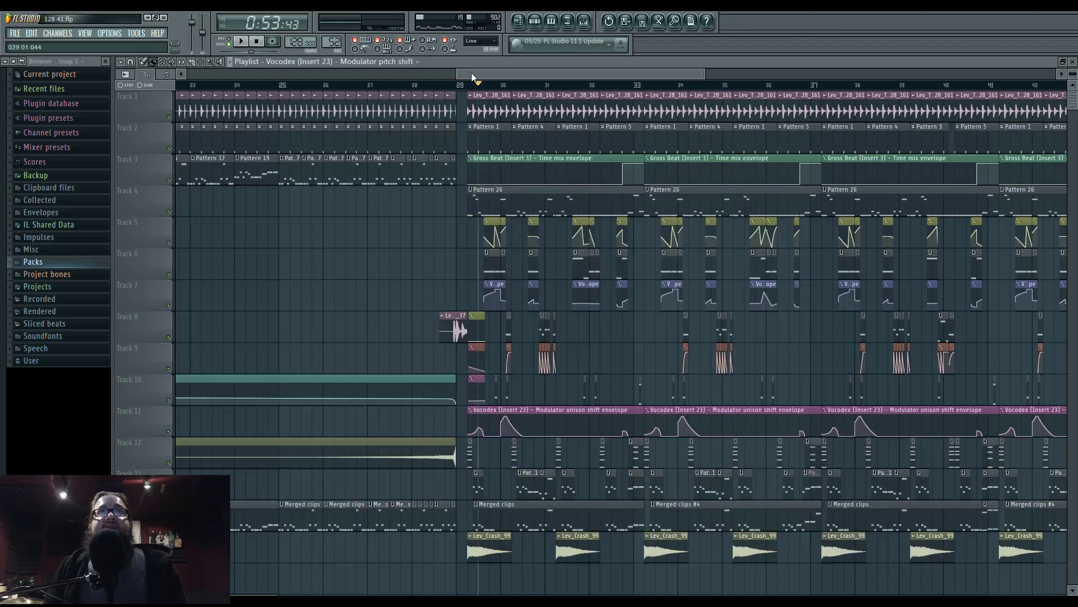
{"action": "left_click_drag", "start_coordinate": [488, 78], "coordinate": [525, 78]}
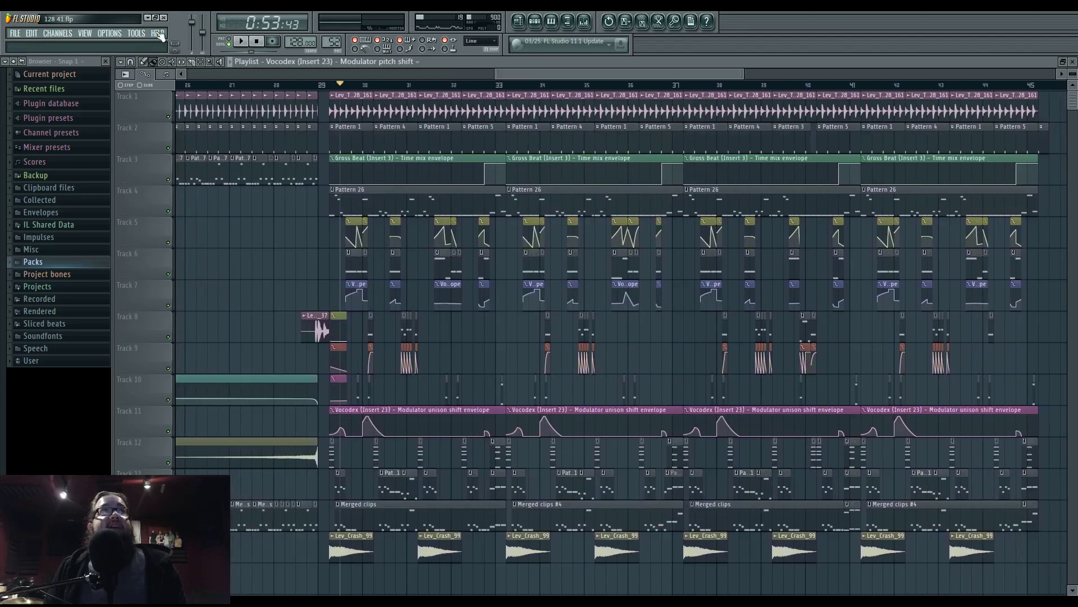
{"action": "left_click", "coordinate": [109, 33]}
{"action": "left_click", "coordinate": [125, 64]}
{"action": "key", "text": "F11"}
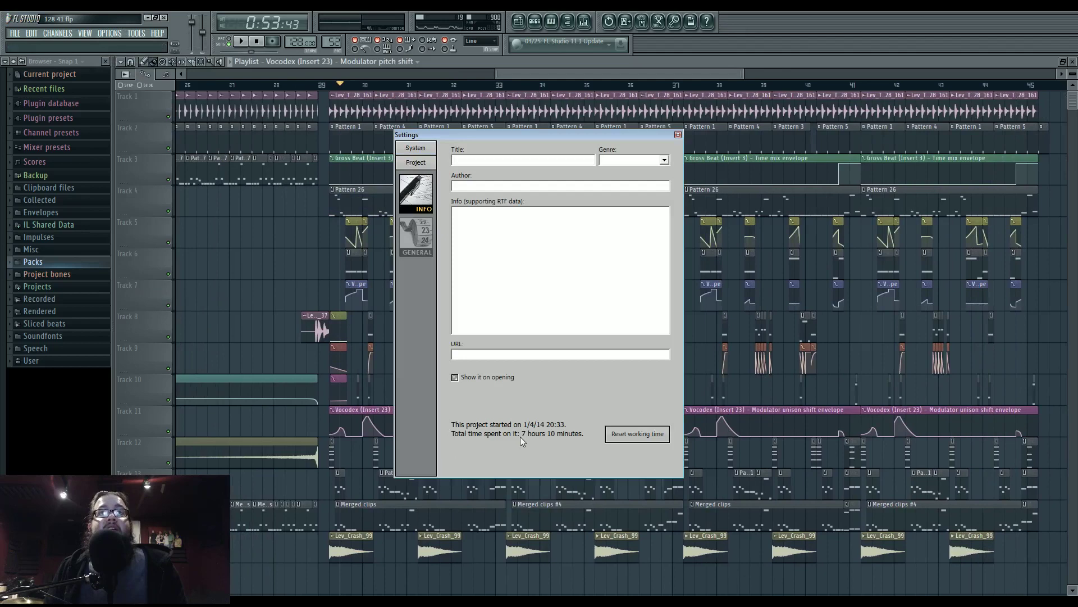
{"action": "left_click", "coordinate": [678, 135]}
{"action": "scroll", "coordinate": [553, 381], "scroll_direction": "down", "scroll_amount": 4}
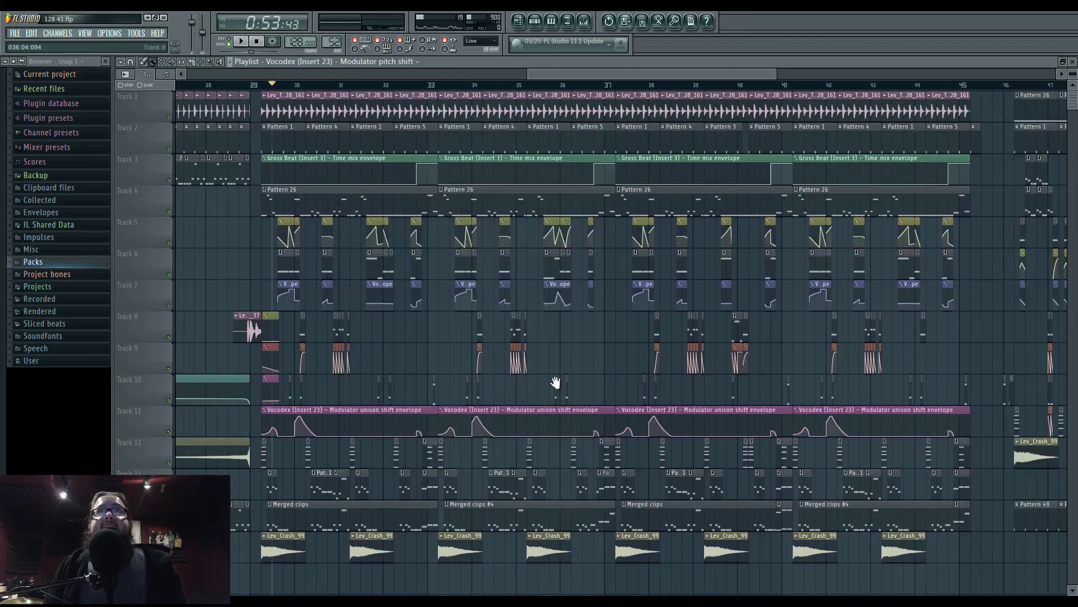
{"action": "left_click_drag", "start_coordinate": [462, 326], "coordinate": [625, 394]}
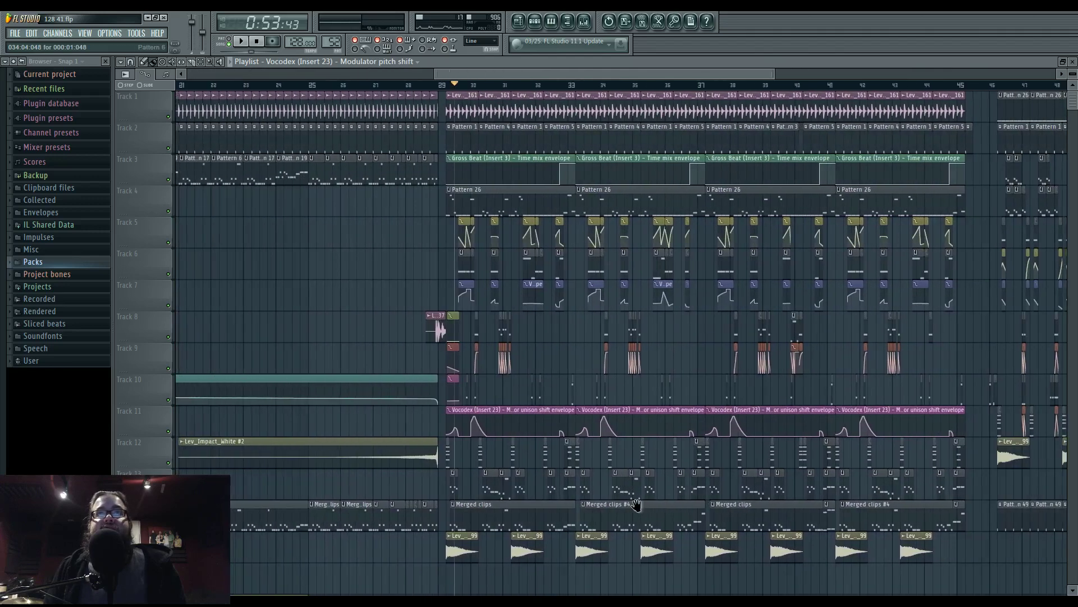
Play the song with the mixer open and bring up Insert 23's Vocodex
{"action": "left_click", "coordinate": [583, 22]}
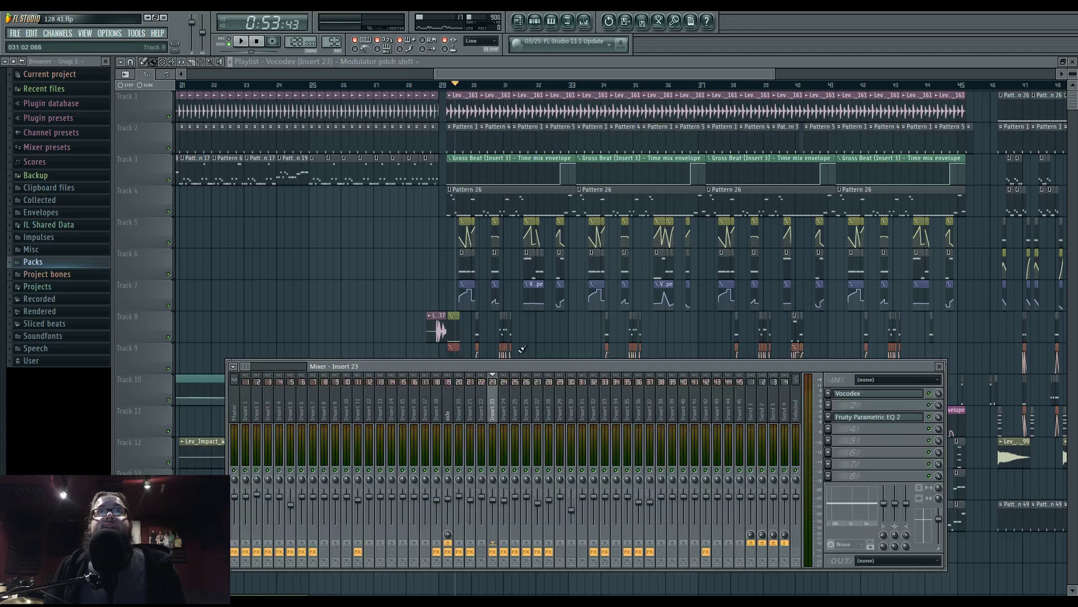
{"action": "key", "text": "space"}
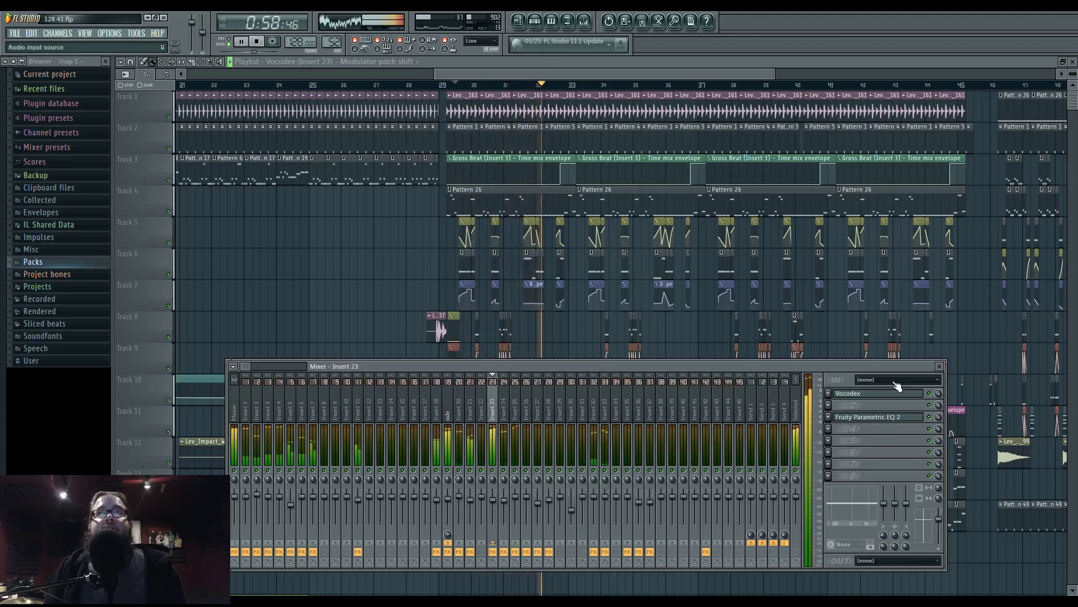
{"action": "left_click", "coordinate": [882, 394]}
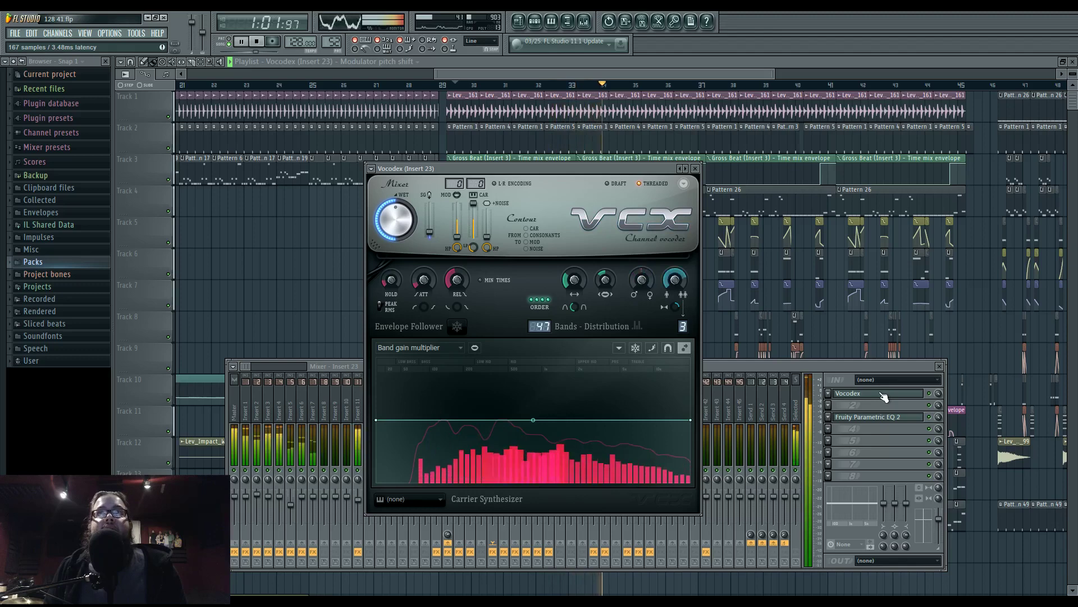
{"action": "key", "text": "space"}
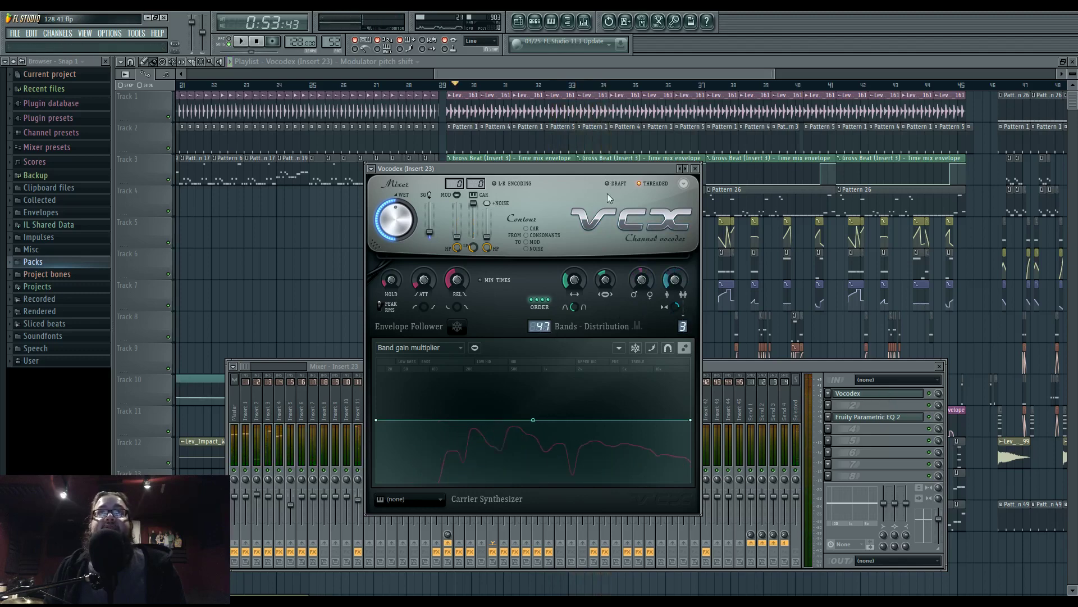
Check Vocodex's editor-target list without changing it, then show the Channel Rack for Pattern 52
{"action": "left_click", "coordinate": [460, 348]}
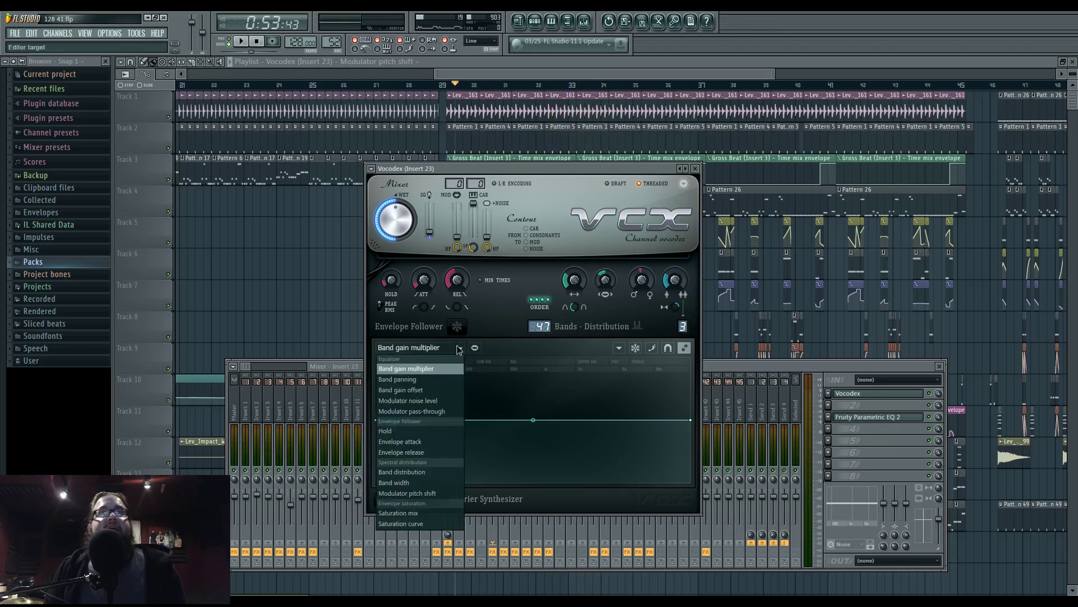
{"action": "left_click", "coordinate": [457, 349]}
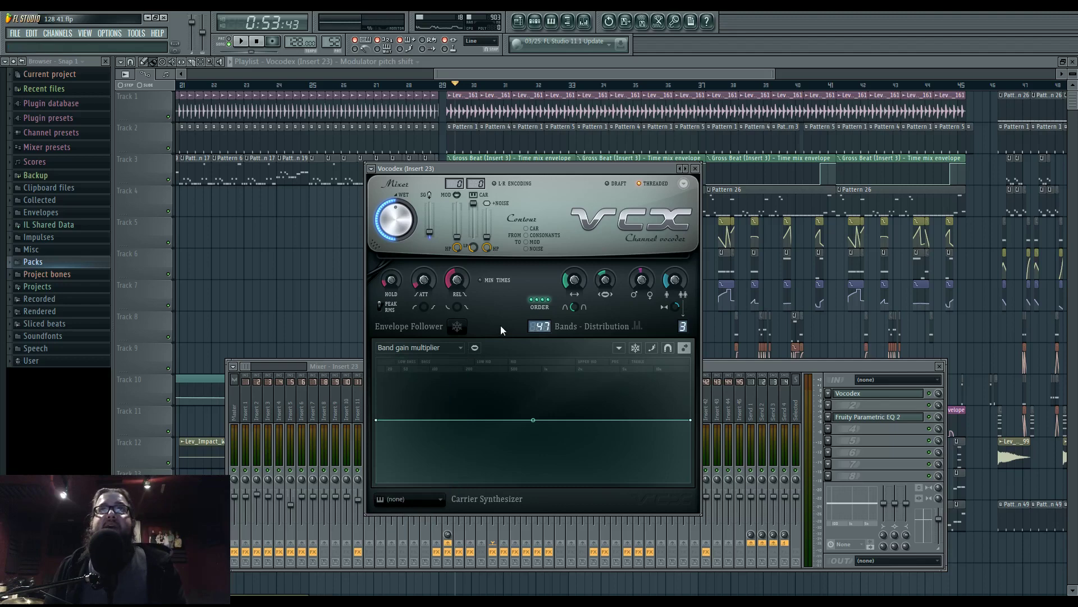
{"action": "left_click", "coordinate": [534, 21]}
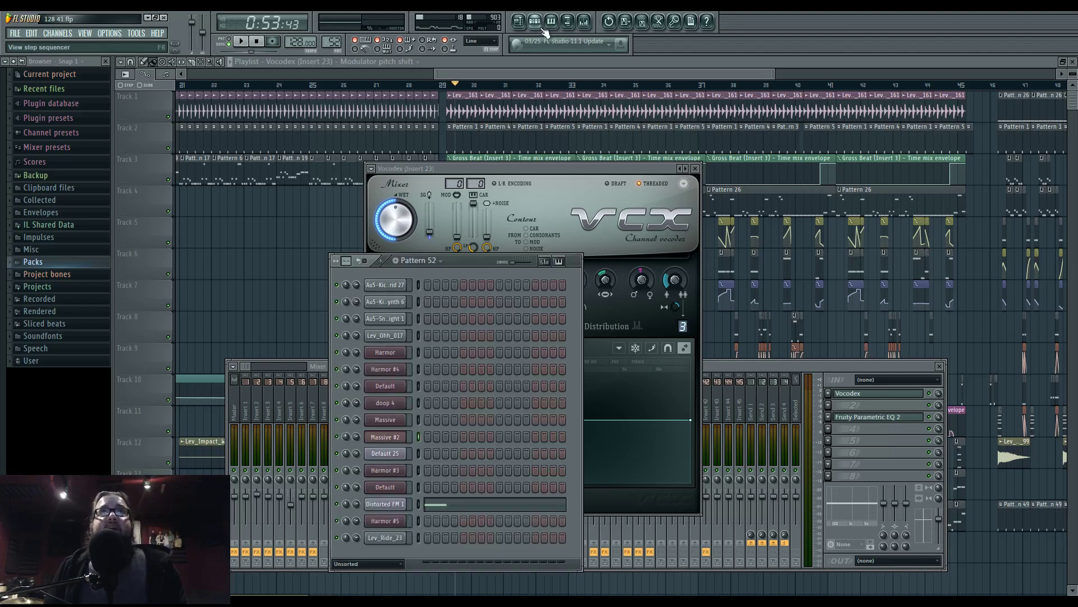
Reopen the Massive #2 synth, then bring the Insert 23 mixer in front of it
{"action": "left_click", "coordinate": [402, 439]}
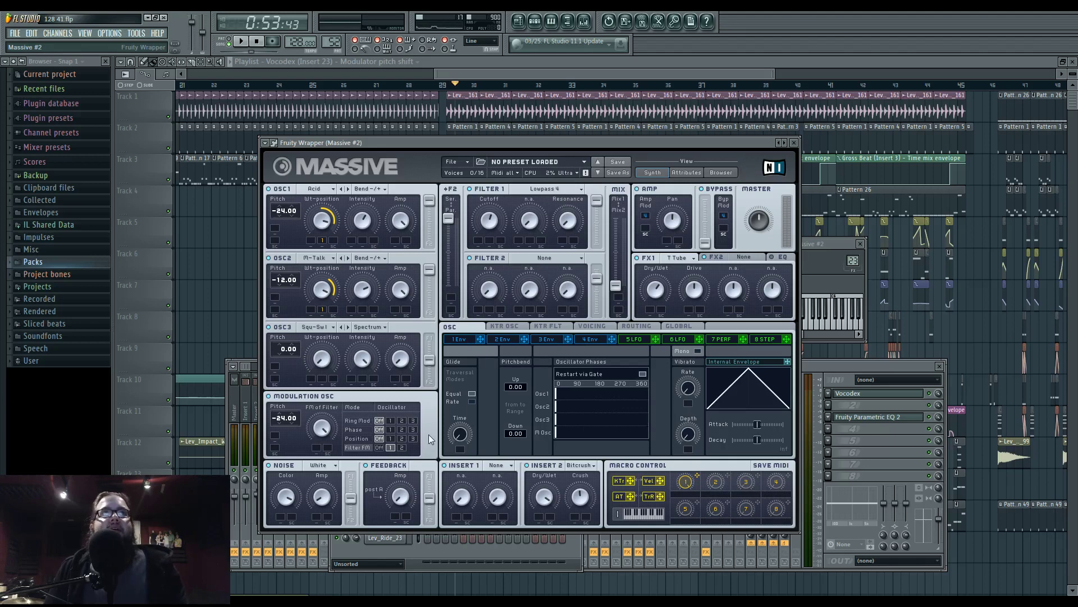
{"action": "left_click", "coordinate": [858, 369]}
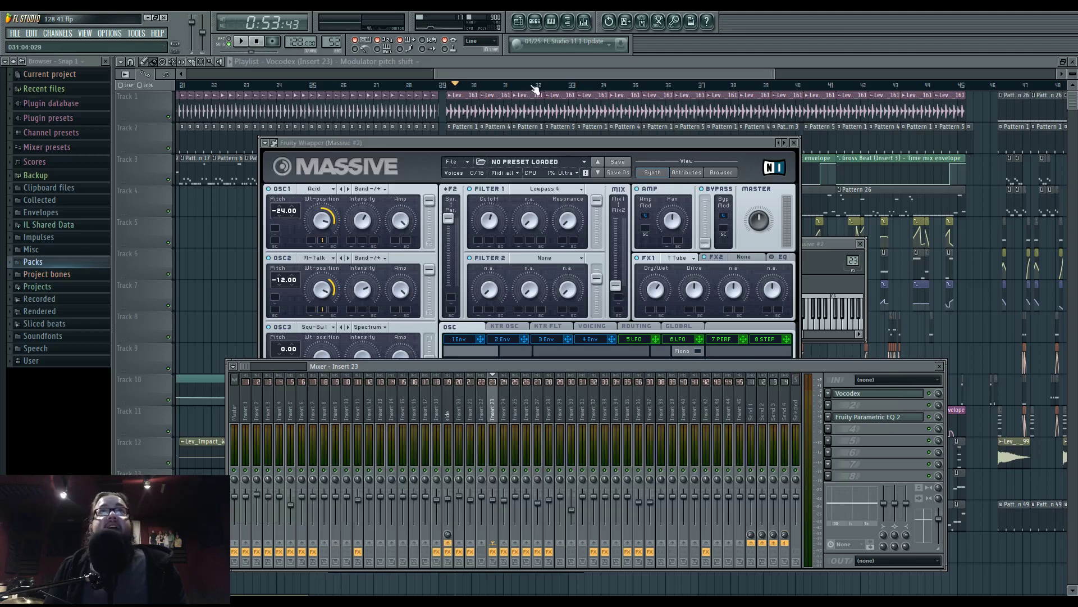
Hide the Massive and mixer windows with F12 and scroll across the Vocodex arrangement in the playlist
{"action": "key", "text": "F12"}
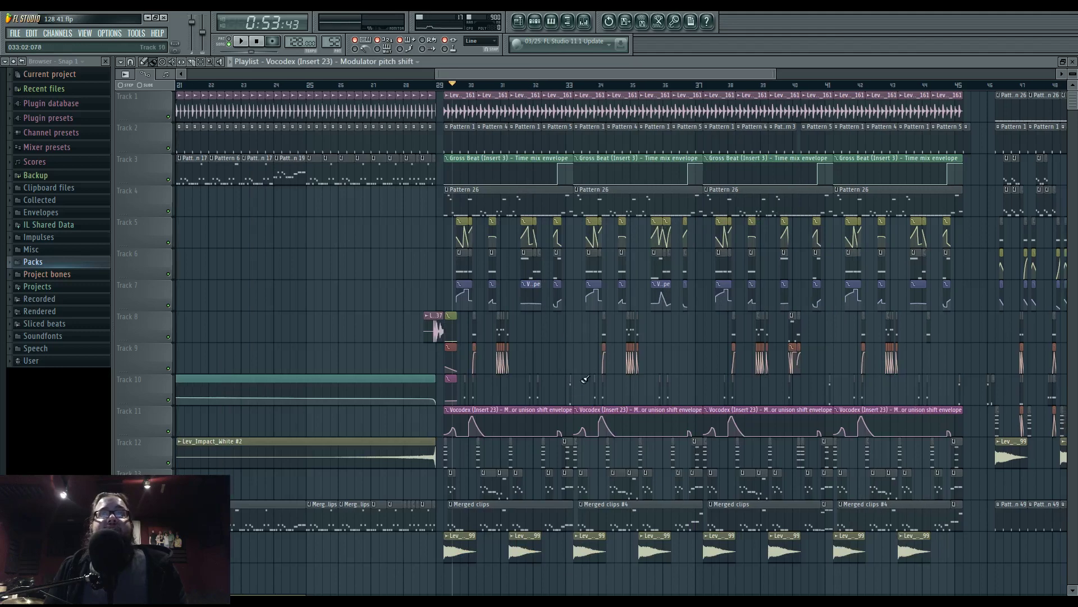
{"action": "scroll", "coordinate": [523, 357], "scroll_direction": "right", "scroll_amount": 2}
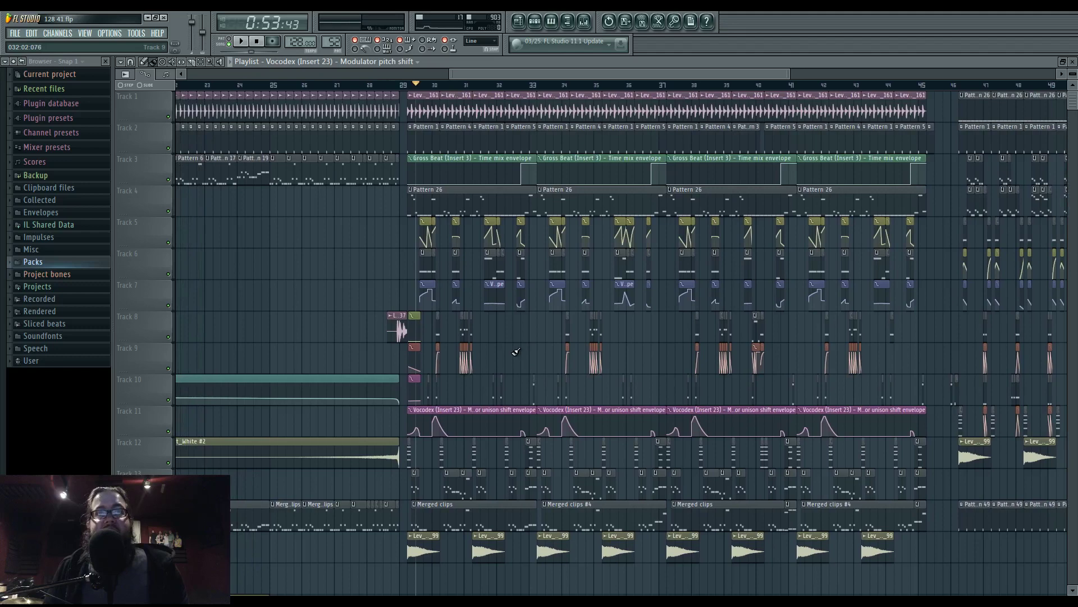
{"action": "scroll", "coordinate": [523, 349], "scroll_direction": "right", "scroll_amount": 15}
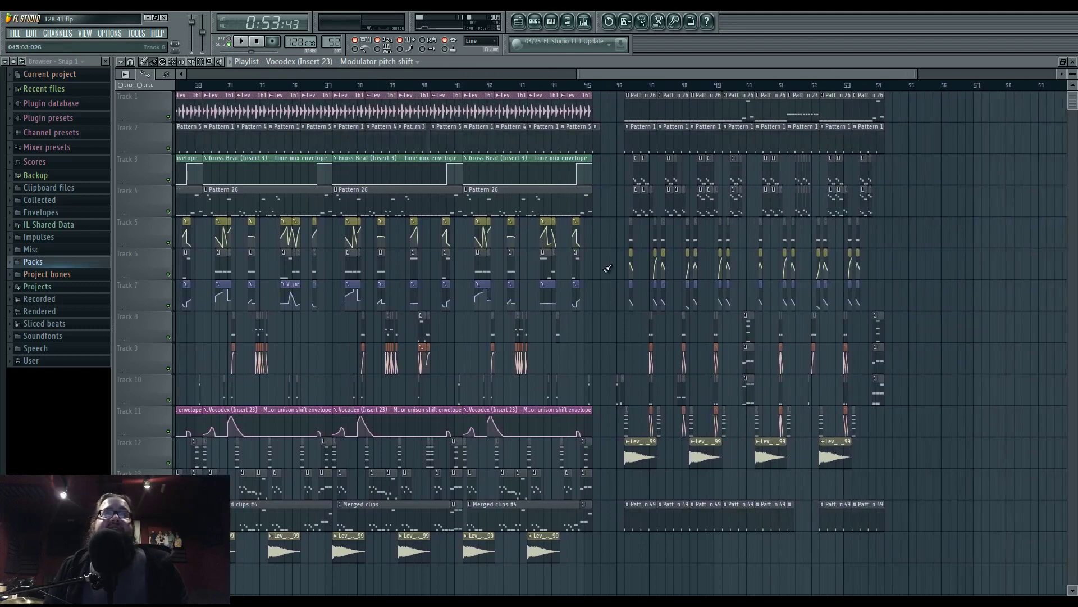
{"action": "scroll", "coordinate": [560, 360], "scroll_direction": "left", "scroll_amount": 15}
{"action": "scroll", "coordinate": [559, 359], "scroll_direction": "left", "scroll_amount": 3}
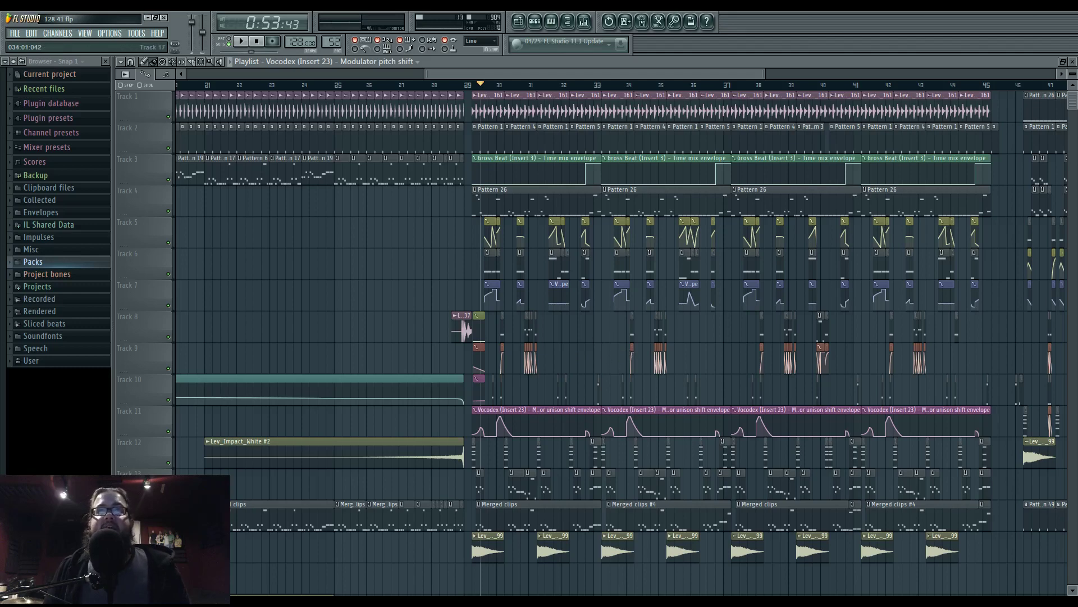
Open the Massive #2 synth from the Pattern 52 Channel Rack, reposition its window, then close it
{"action": "key", "text": "alt+Tab"}
{"action": "key", "text": "alt+Tab"}
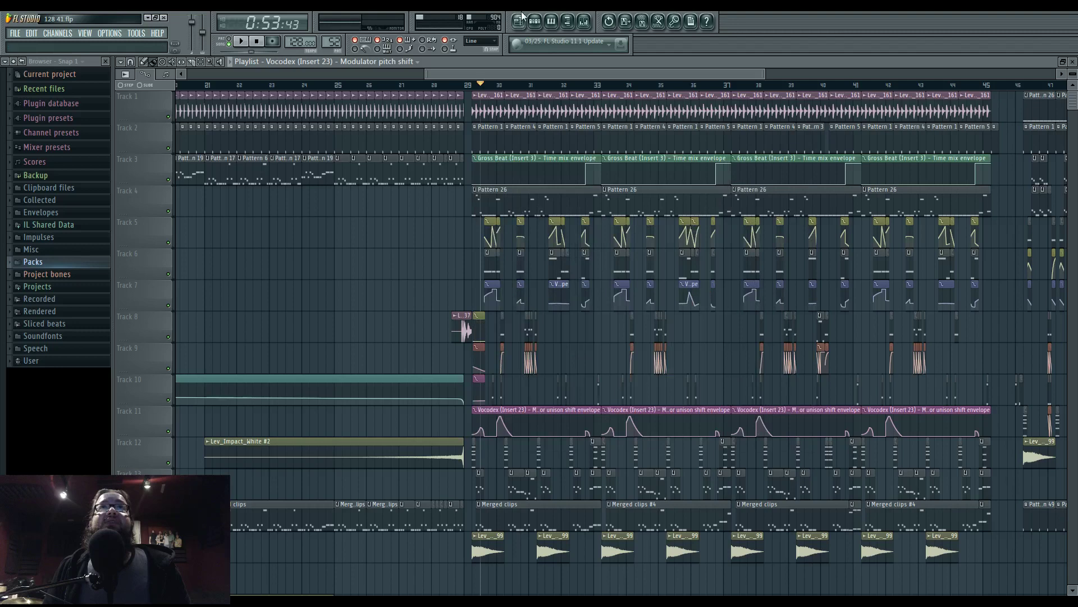
{"action": "key", "text": "F6"}
{"action": "left_click", "coordinate": [393, 446]}
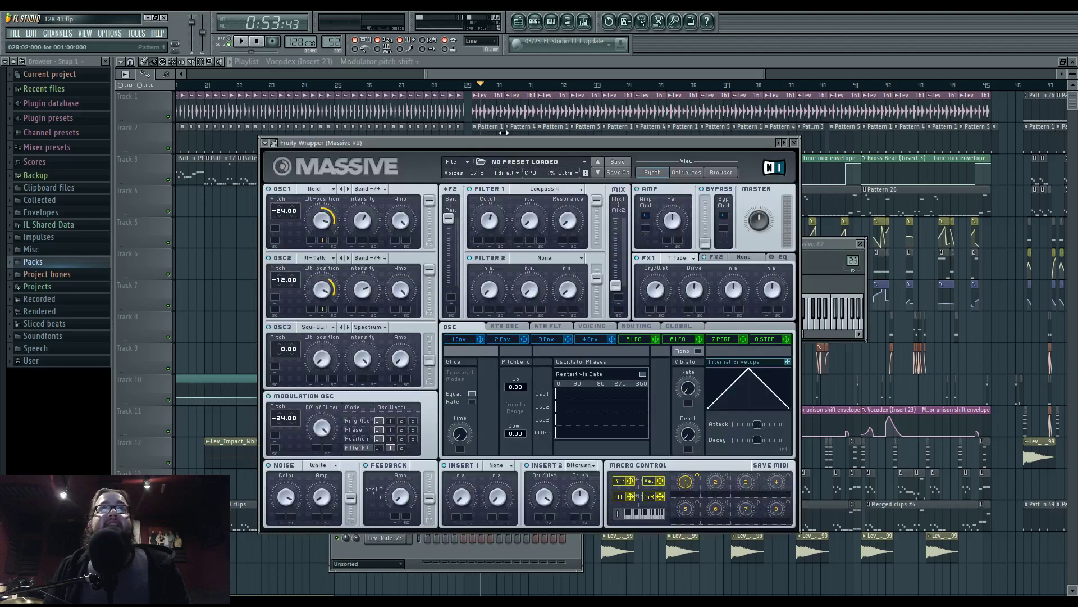
{"action": "left_click_drag", "start_coordinate": [502, 145], "coordinate": [544, 165]}
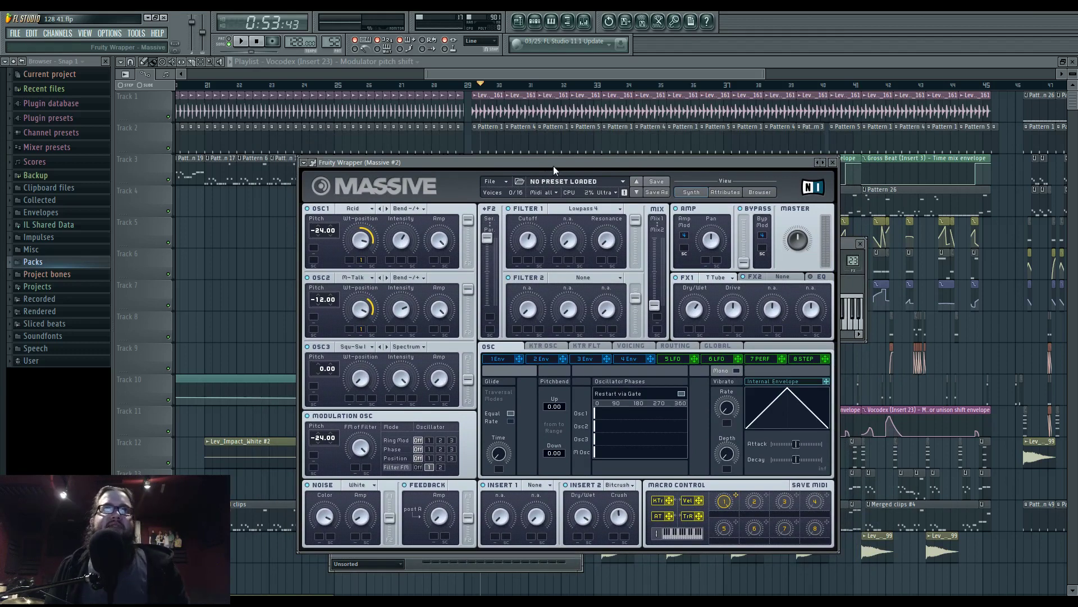
{"action": "mouse_move", "coordinate": [554, 166]}
{"action": "left_mouse_down"}
{"action": "mouse_move", "coordinate": [567, 163]}
{"action": "mouse_move", "coordinate": [550, 159]}
{"action": "left_mouse_up"}
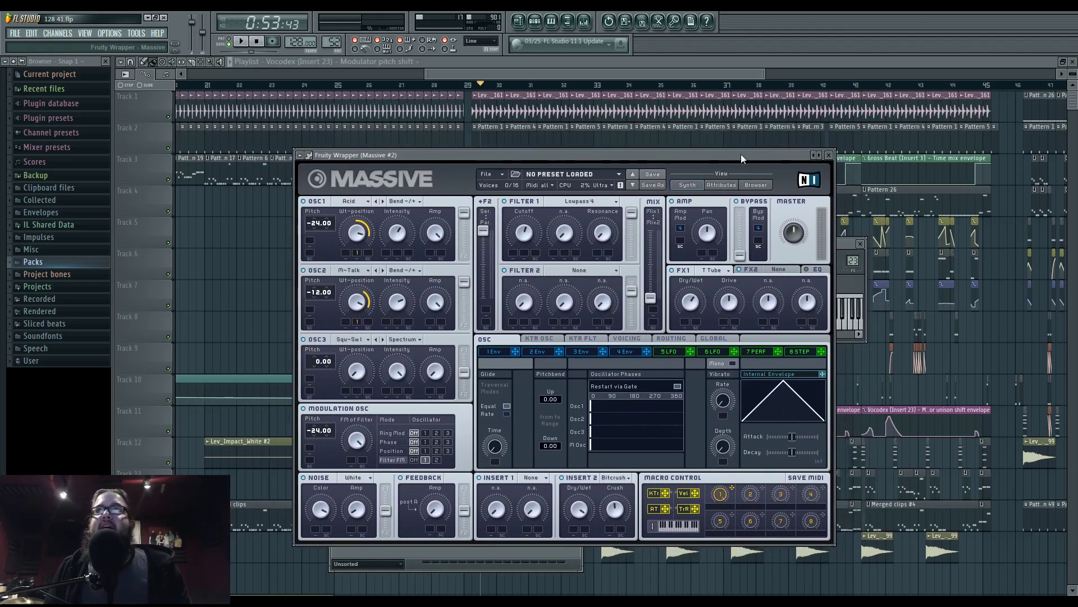
{"action": "left_click", "coordinate": [830, 156]}
Move the Channel Rack to a new spot, leaving Massive #2's channel settings showing
{"action": "left_click_drag", "start_coordinate": [480, 265], "coordinate": [344, 214]}
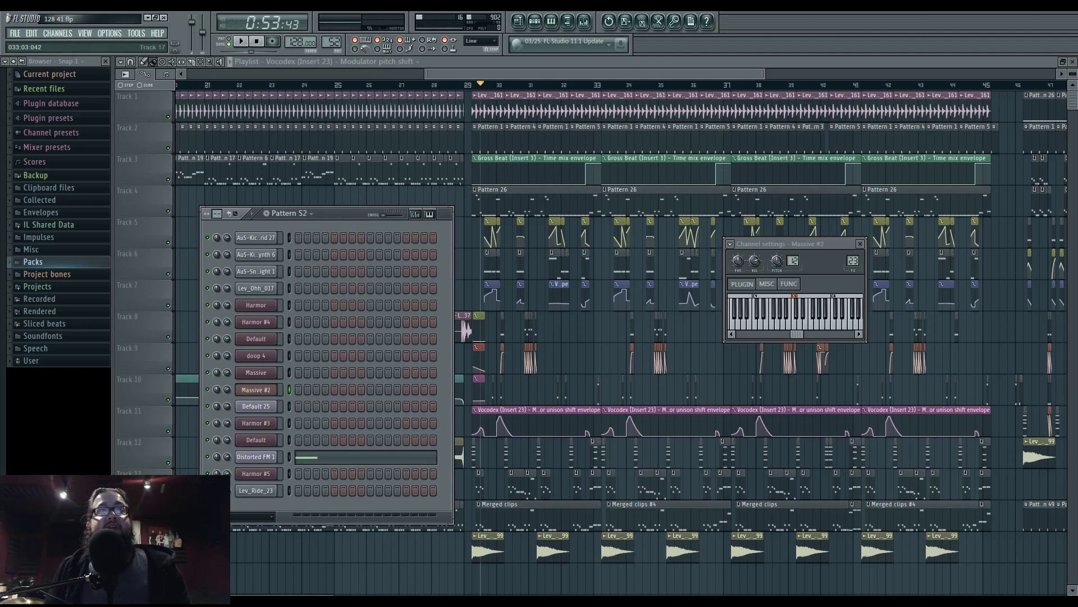
{"action": "key", "text": "alt+Tab"}
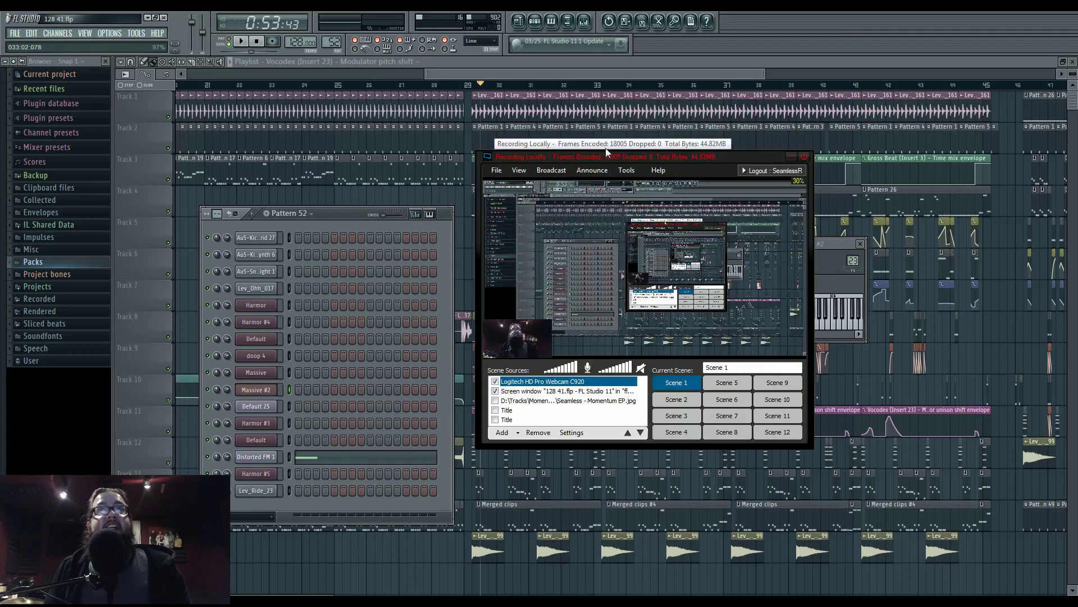
{"action": "left_click", "coordinate": [550, 170]}
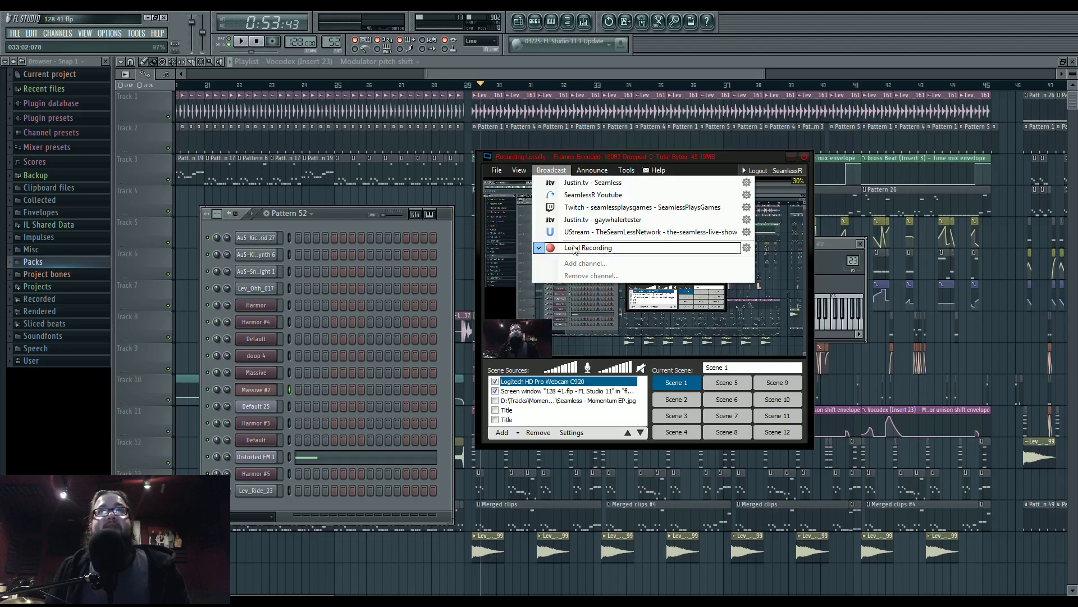